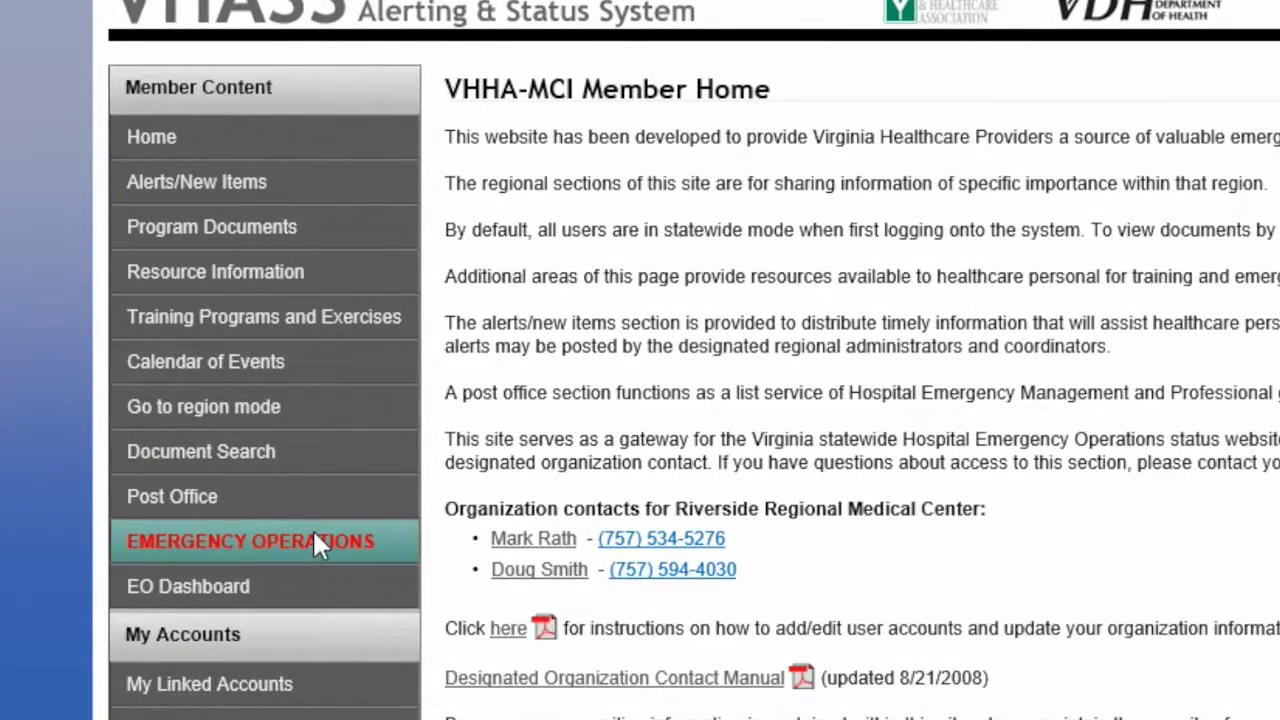
Launch the daily diversion status board from Emergency Operations and show the hospital's status update form
{"action": "left_click", "coordinate": [312, 530]}
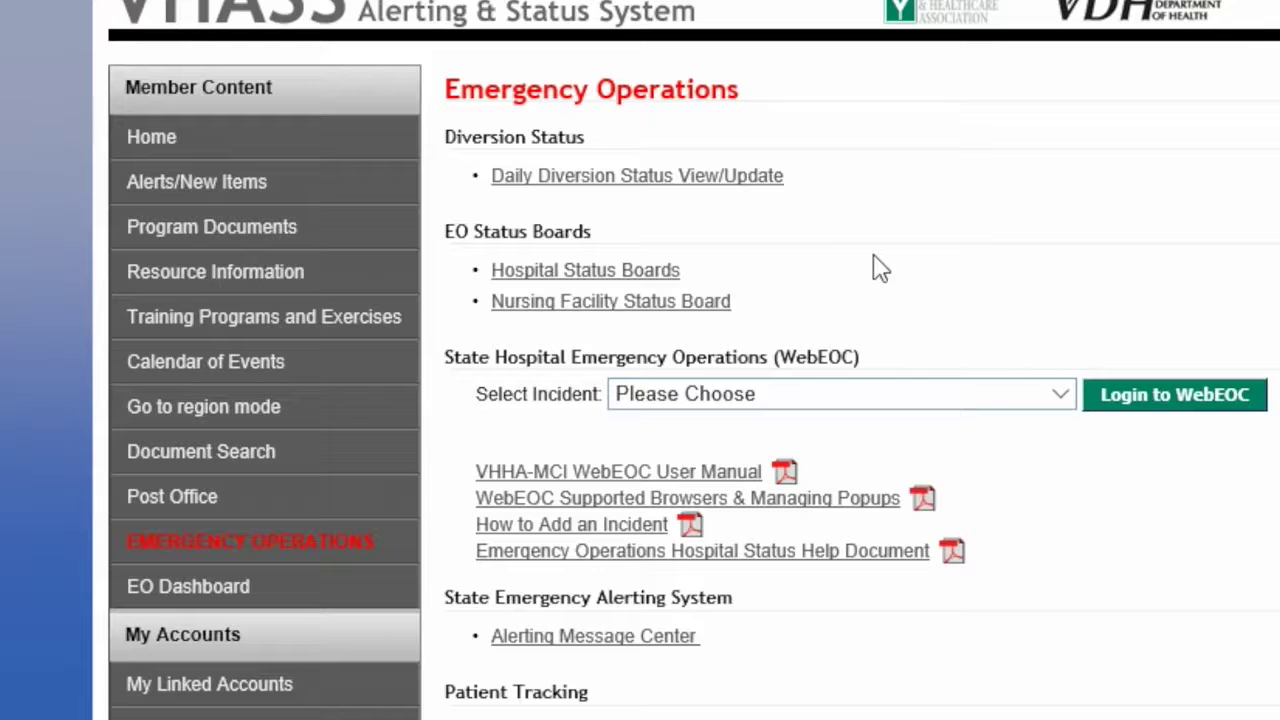
{"action": "left_click", "coordinate": [745, 198]}
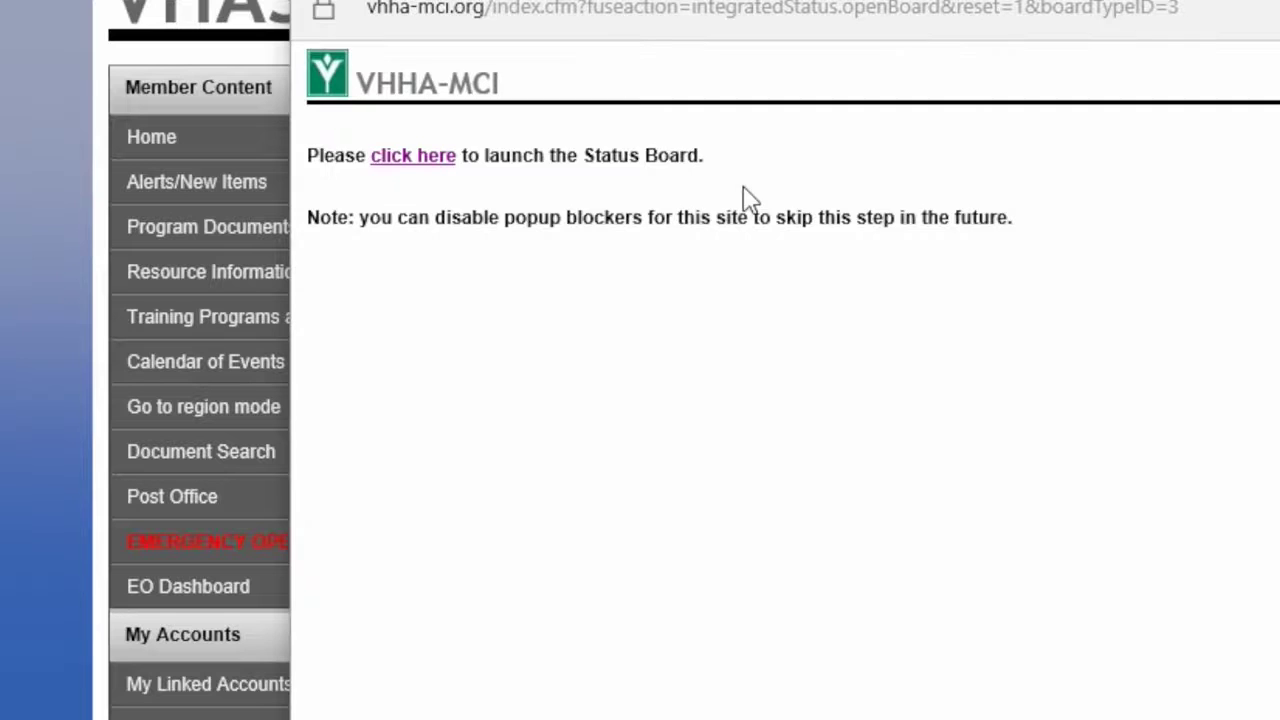
{"action": "left_click", "coordinate": [440, 160]}
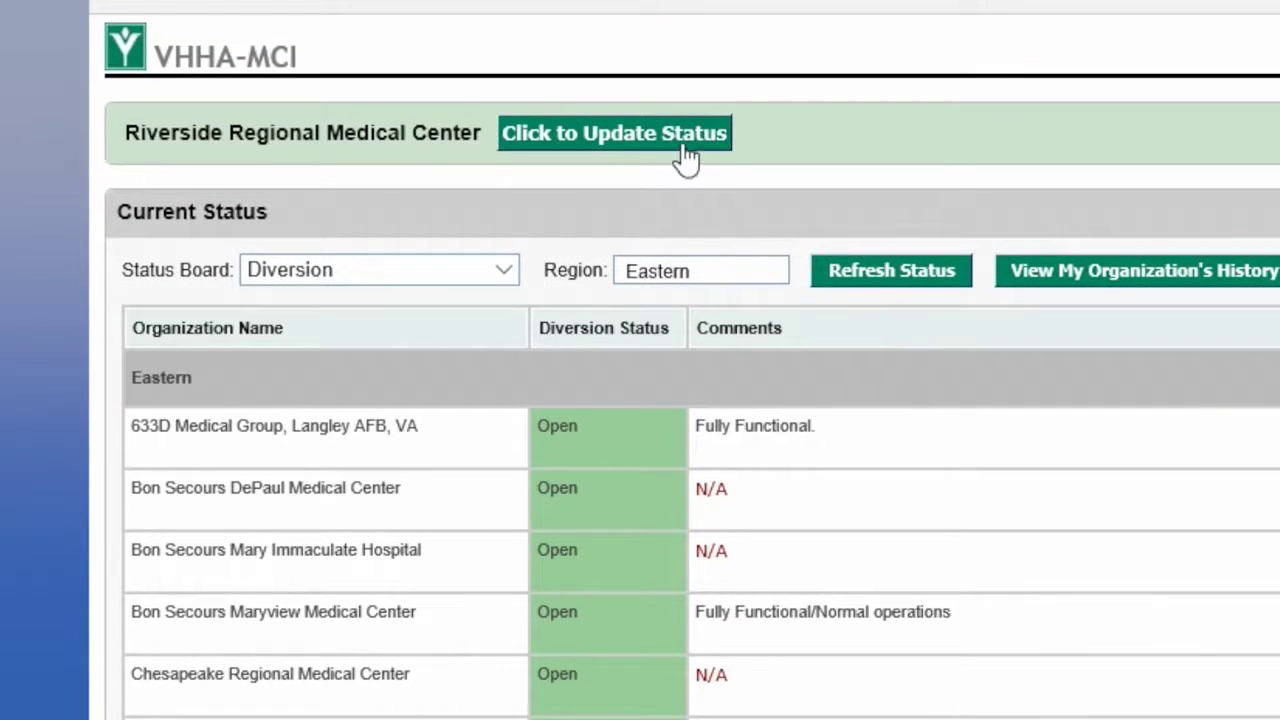
{"action": "left_click", "coordinate": [686, 155]}
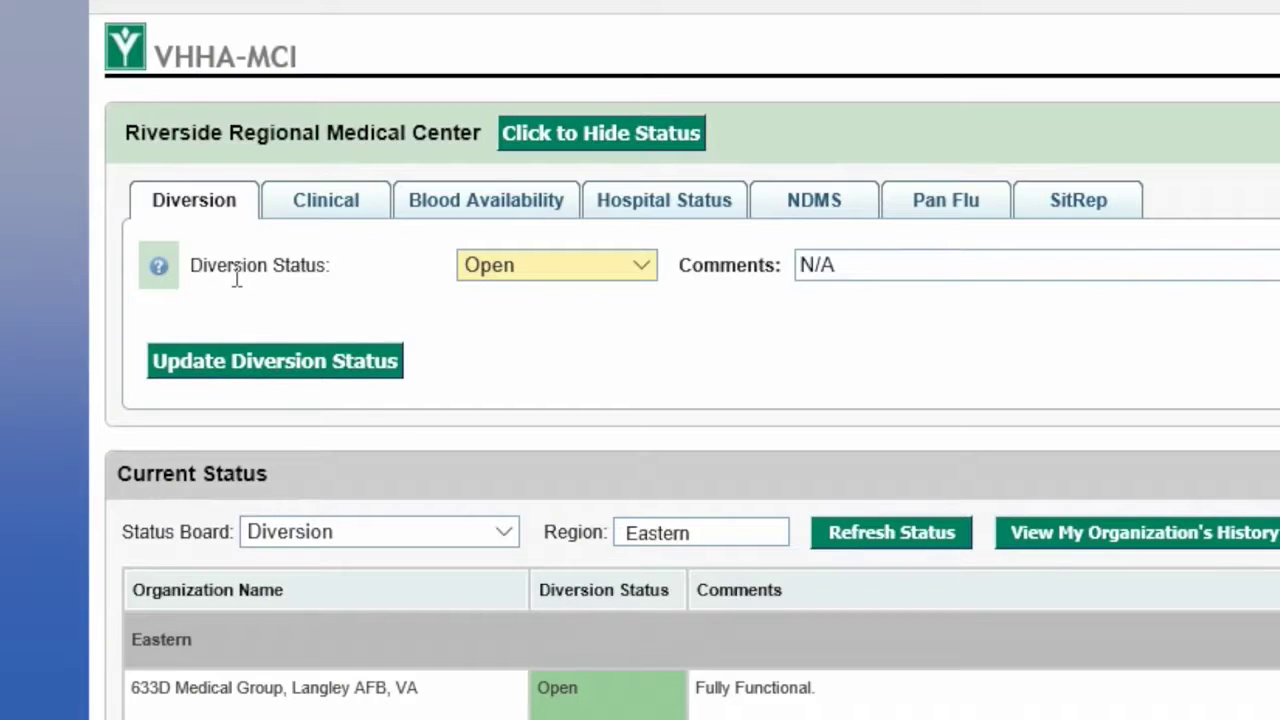
Select Open as the hospital's diversion status and submit the diversion update
{"action": "mouse_move", "coordinate": [156, 267]}
{"action": "left_click", "coordinate": [645, 272]}
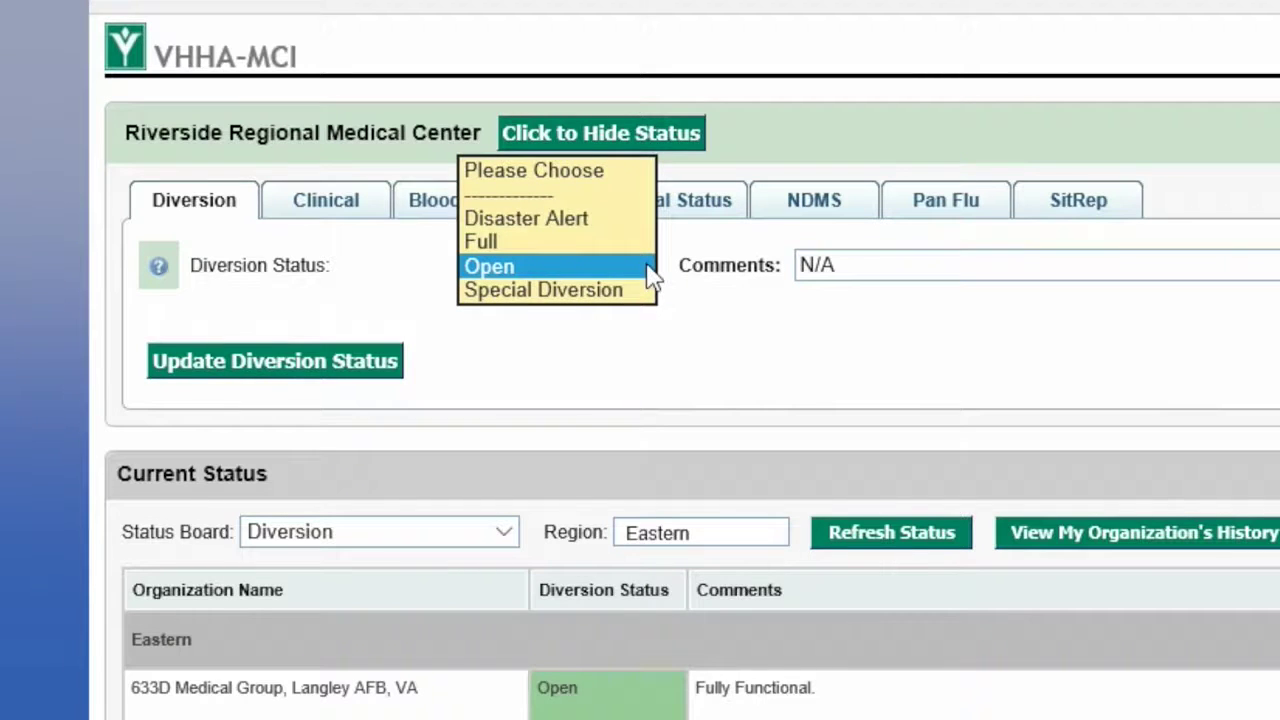
{"action": "left_click", "coordinate": [650, 268]}
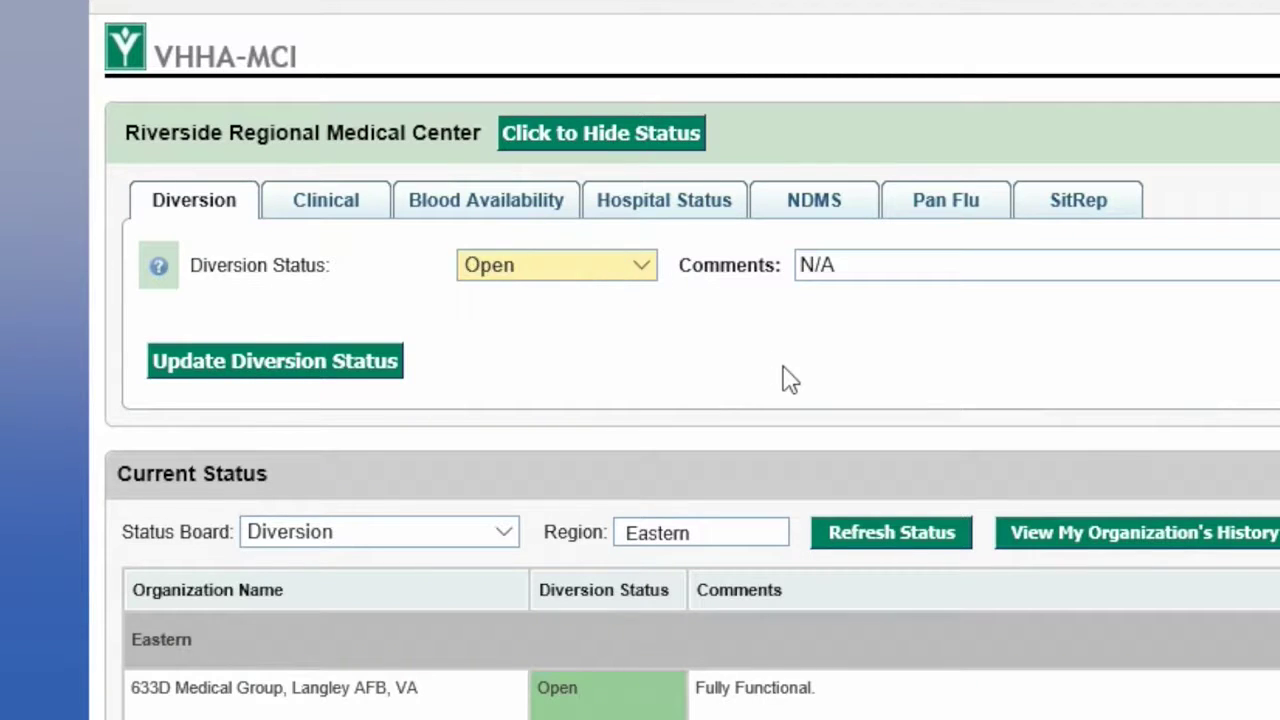
{"action": "left_click", "coordinate": [340, 362]}
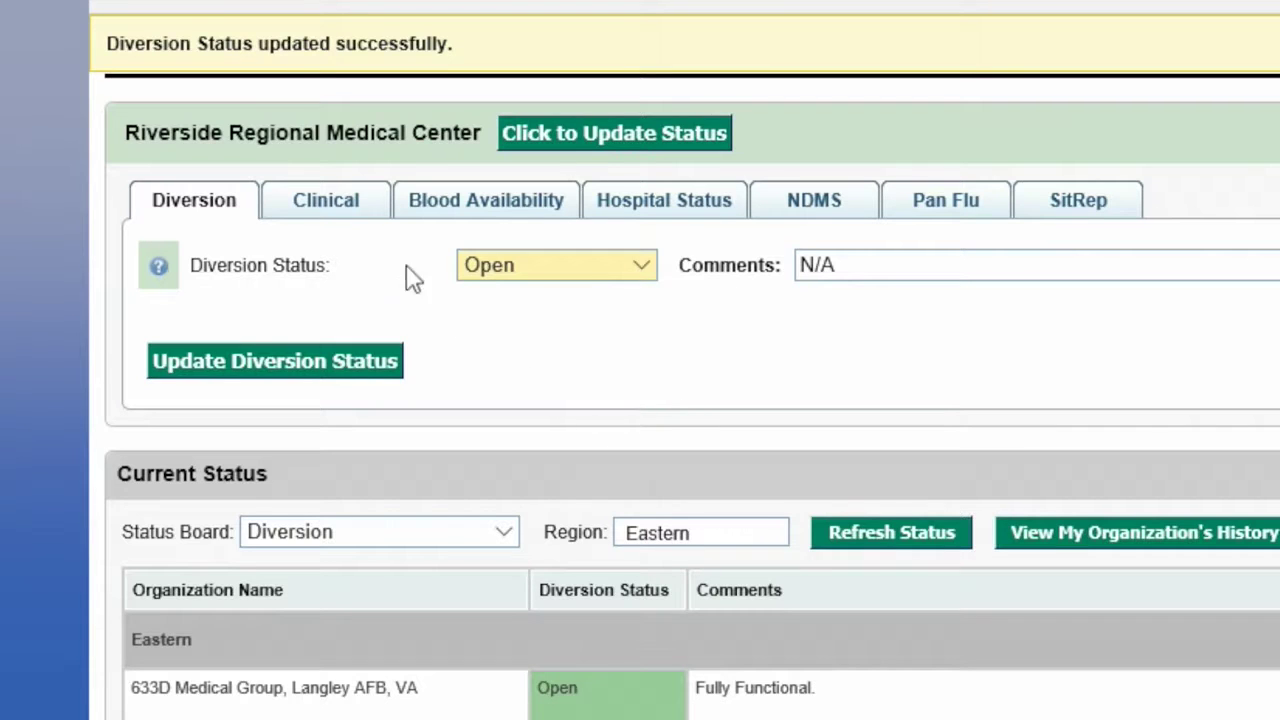
Set the Red Immediate emergency department MCI capability to 2 and submit the clinical status update
{"action": "left_click", "coordinate": [353, 216]}
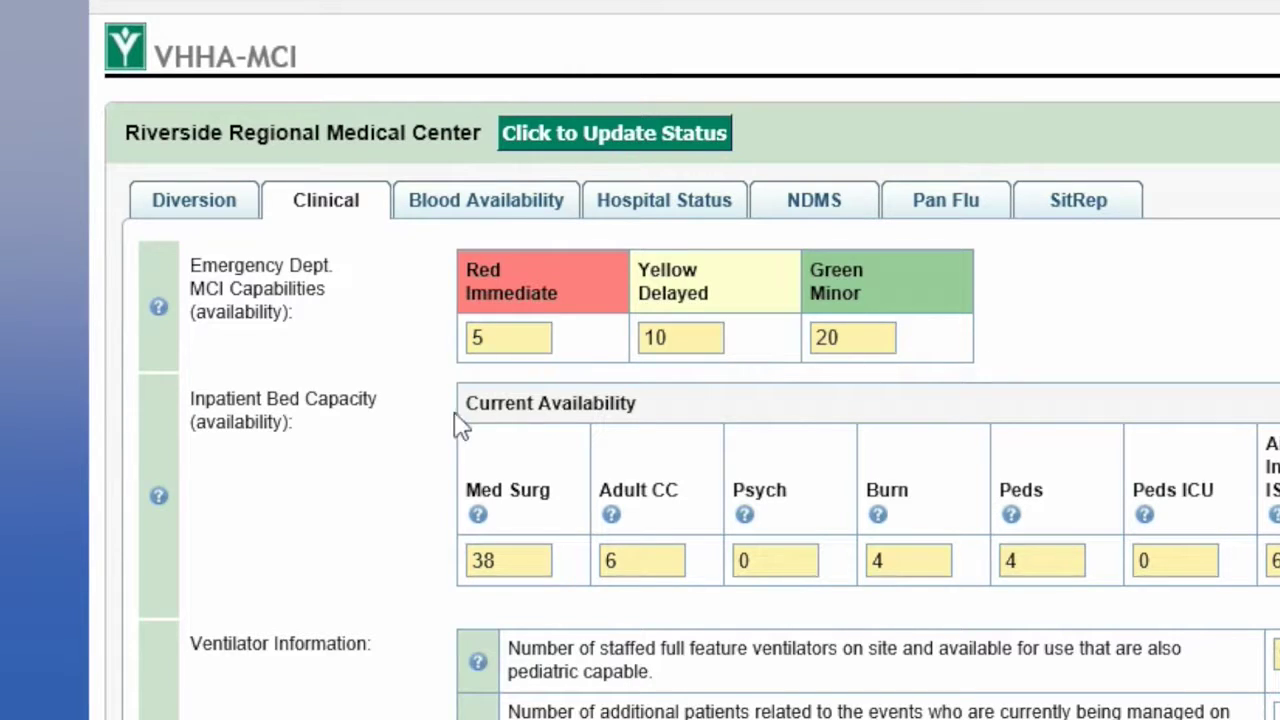
{"action": "left_click", "coordinate": [525, 337]}
{"action": "key", "text": "BackSpace"}
{"action": "type", "text": "2"}
{"action": "mouse_move", "coordinate": [160, 495]}
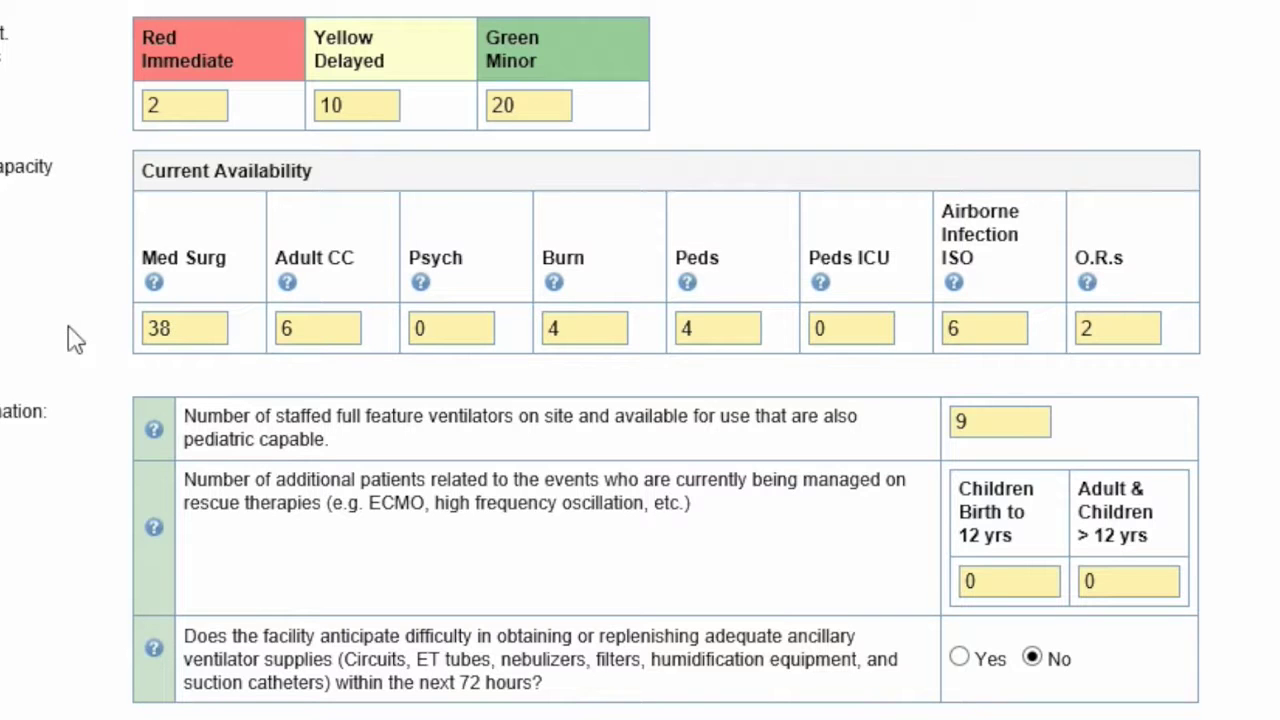
{"action": "scroll", "coordinate": [75, 340], "scroll_direction": "down", "scroll_amount": 3}
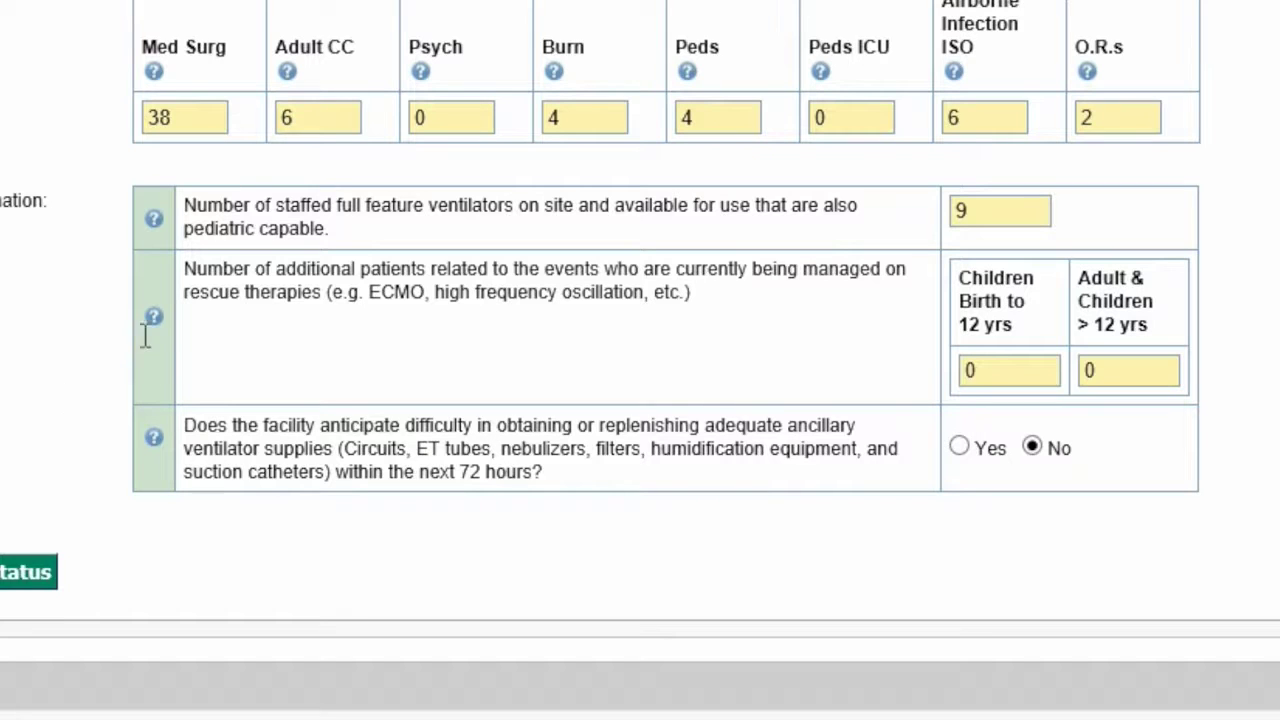
{"action": "mouse_move", "coordinate": [153, 316]}
{"action": "mouse_move", "coordinate": [156, 442]}
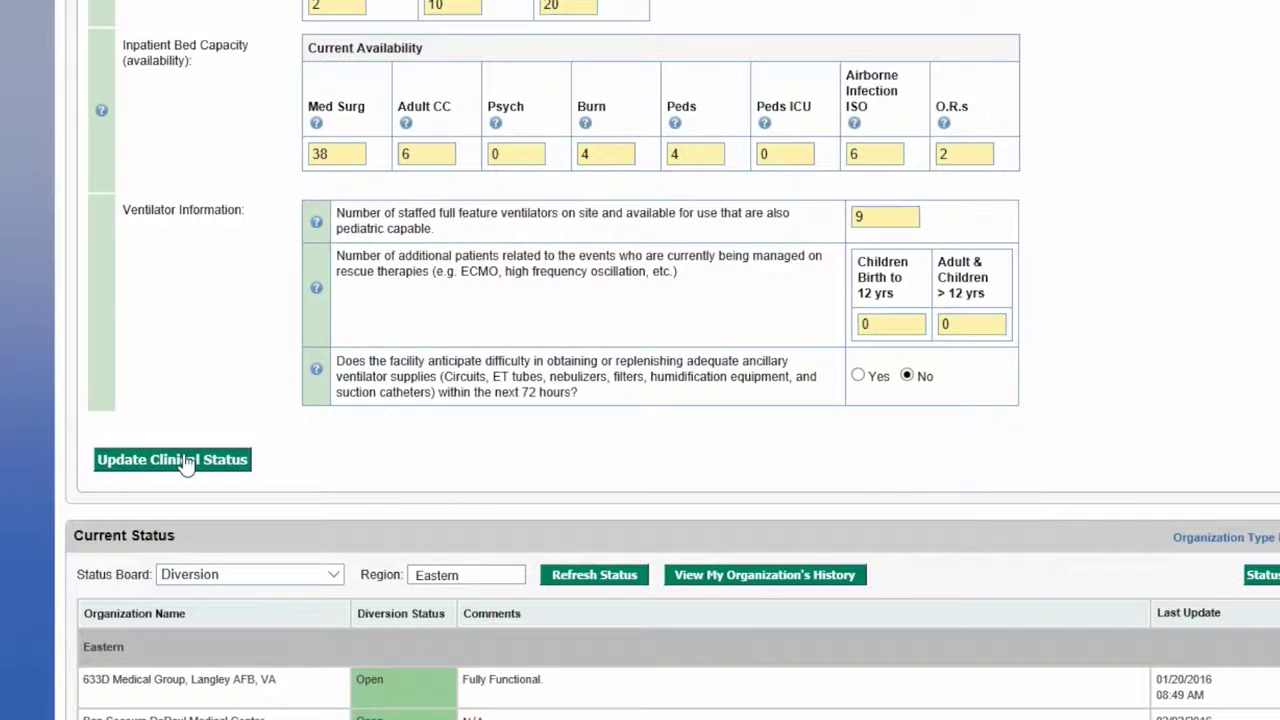
{"action": "left_click", "coordinate": [186, 462]}
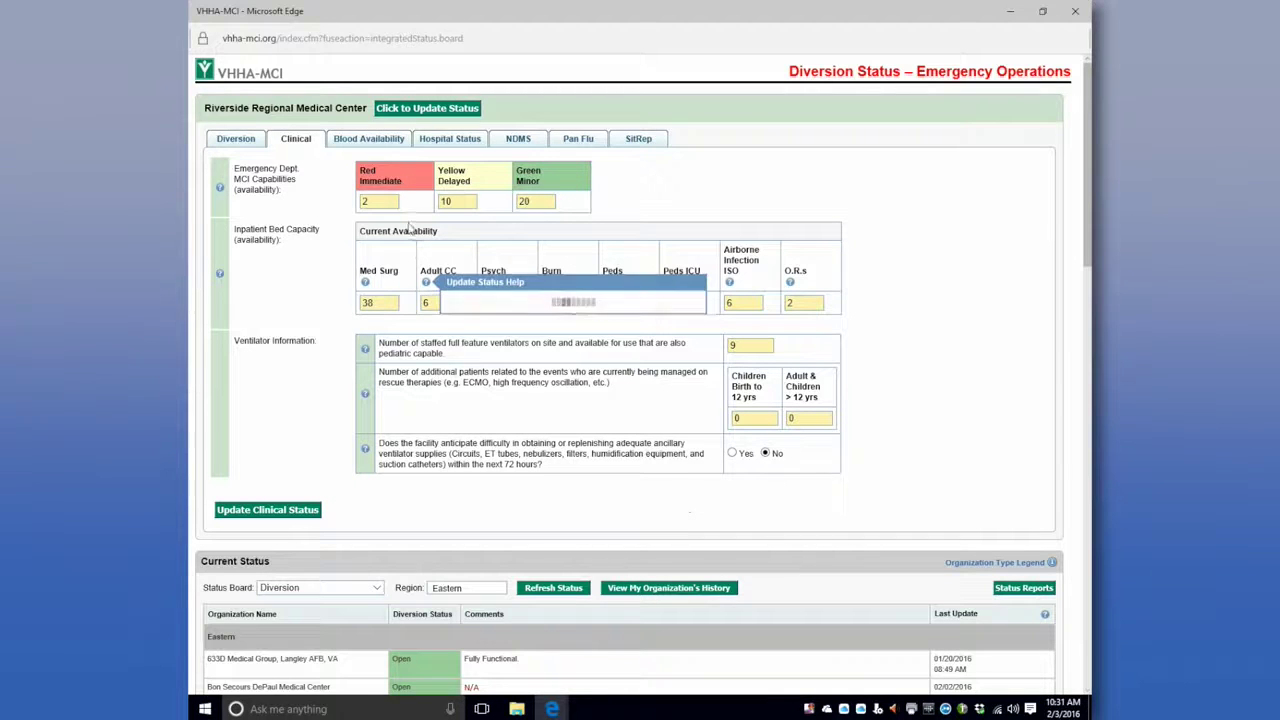
Submit the blood availability status with its existing red blood cell and plasma counts
{"action": "left_click", "coordinate": [385, 143]}
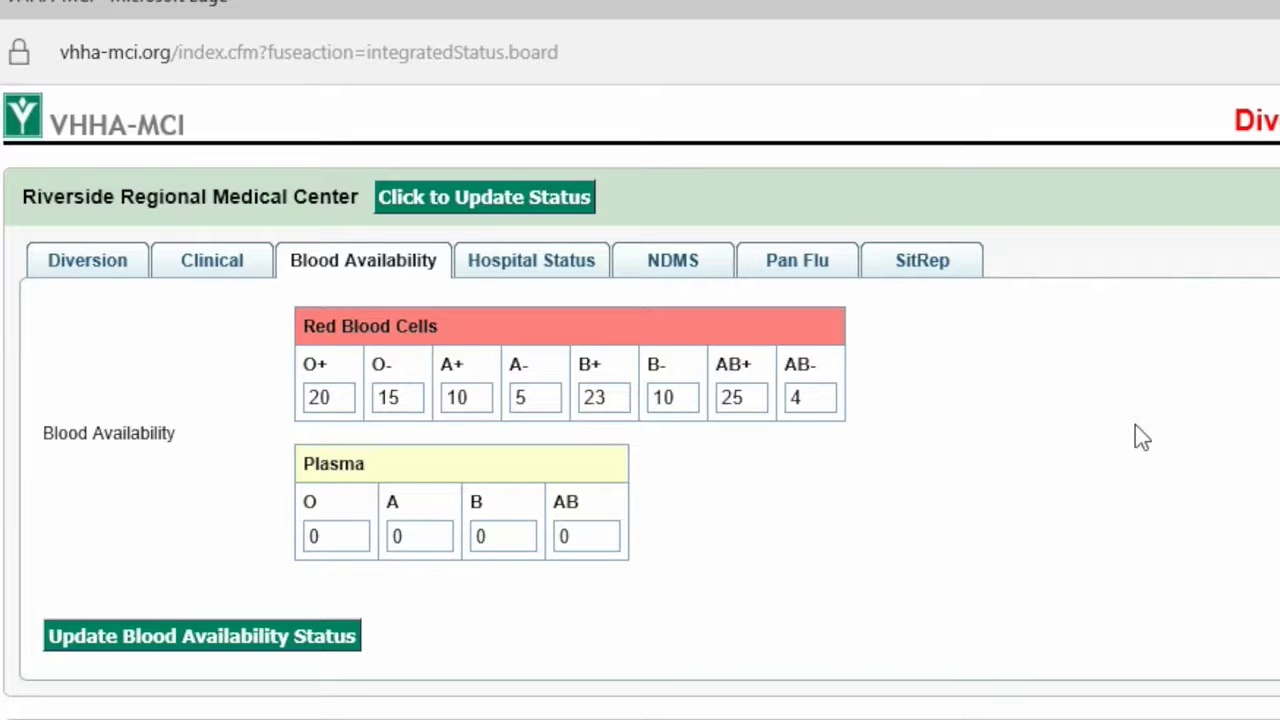
{"action": "left_click", "coordinate": [247, 652]}
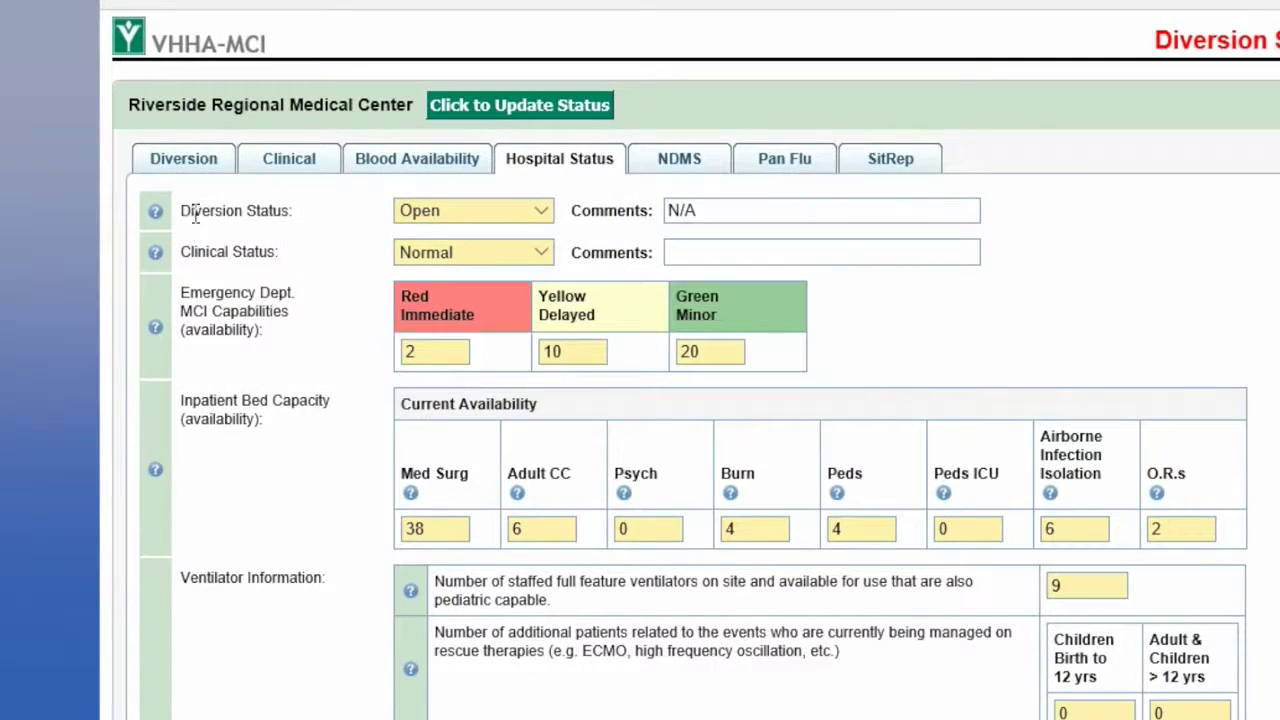
Select Open as the diversion status in the hospital status form and check the help for the diversion and emergency department fields
{"action": "left_click", "coordinate": [540, 213]}
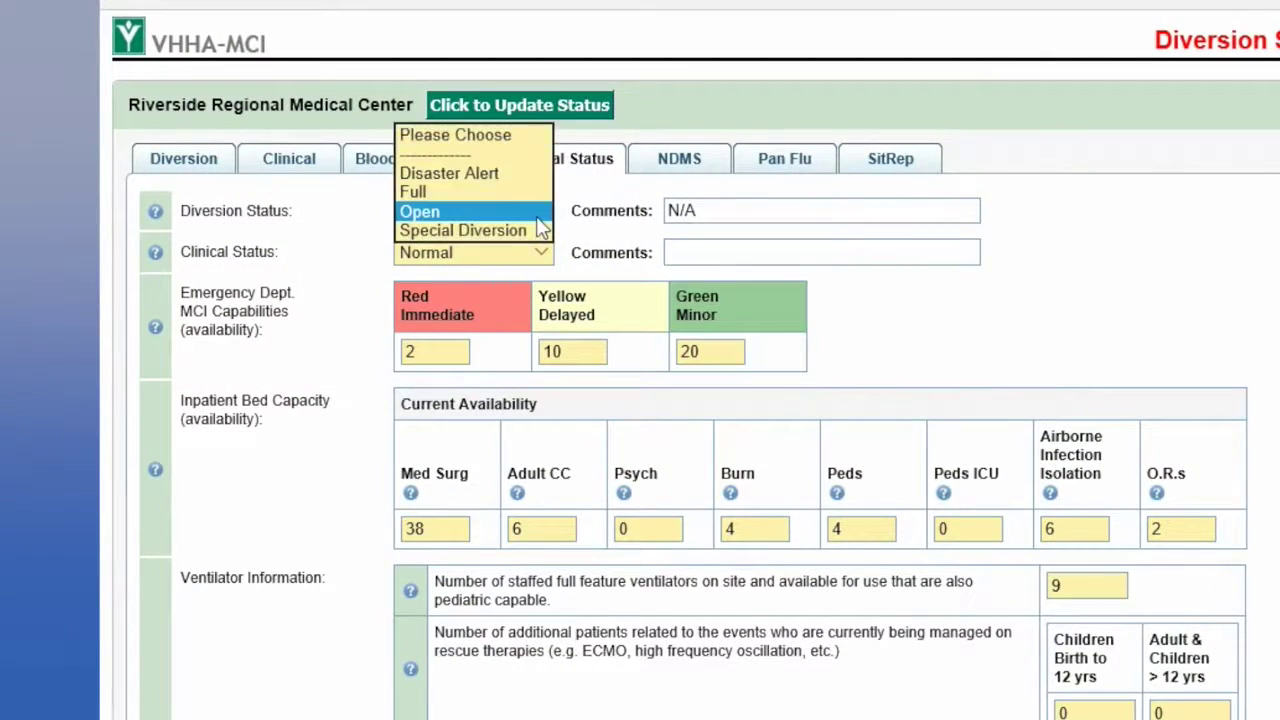
{"action": "left_click", "coordinate": [420, 213]}
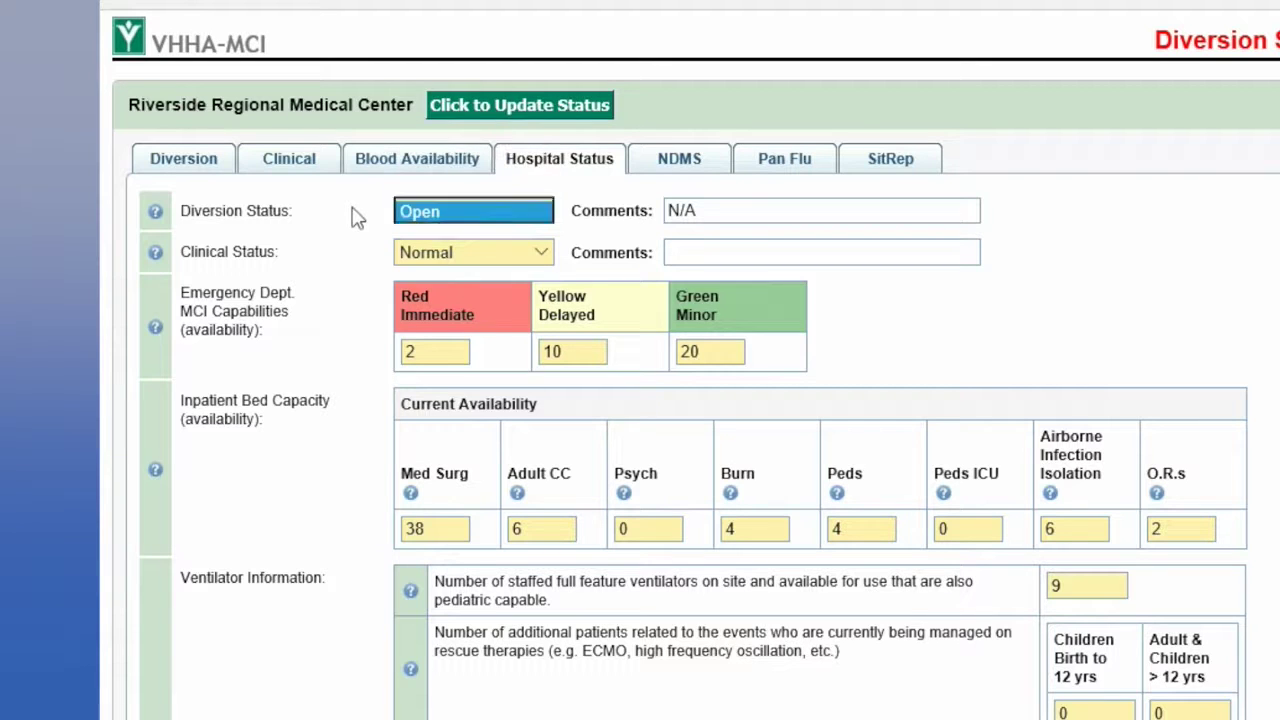
{"action": "mouse_move", "coordinate": [160, 215]}
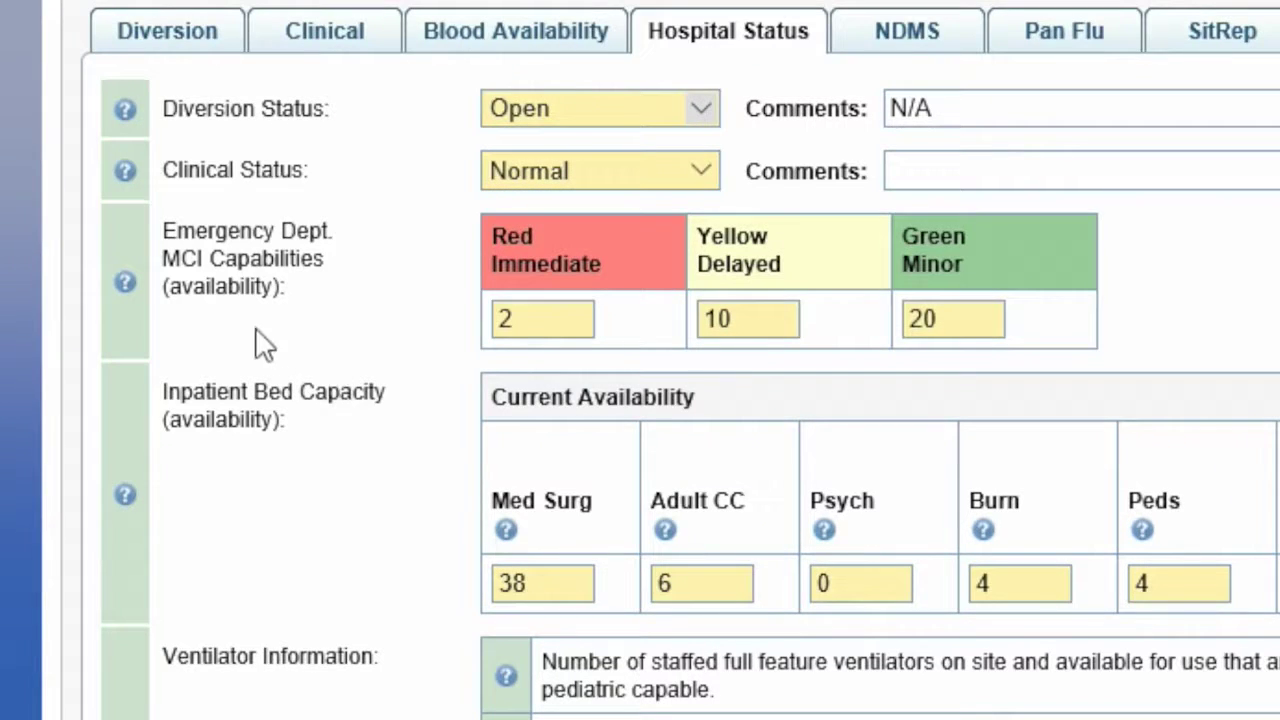
{"action": "left_click", "coordinate": [125, 282]}
{"action": "scroll", "coordinate": [259, 476], "scroll_direction": "down", "scroll_amount": 3}
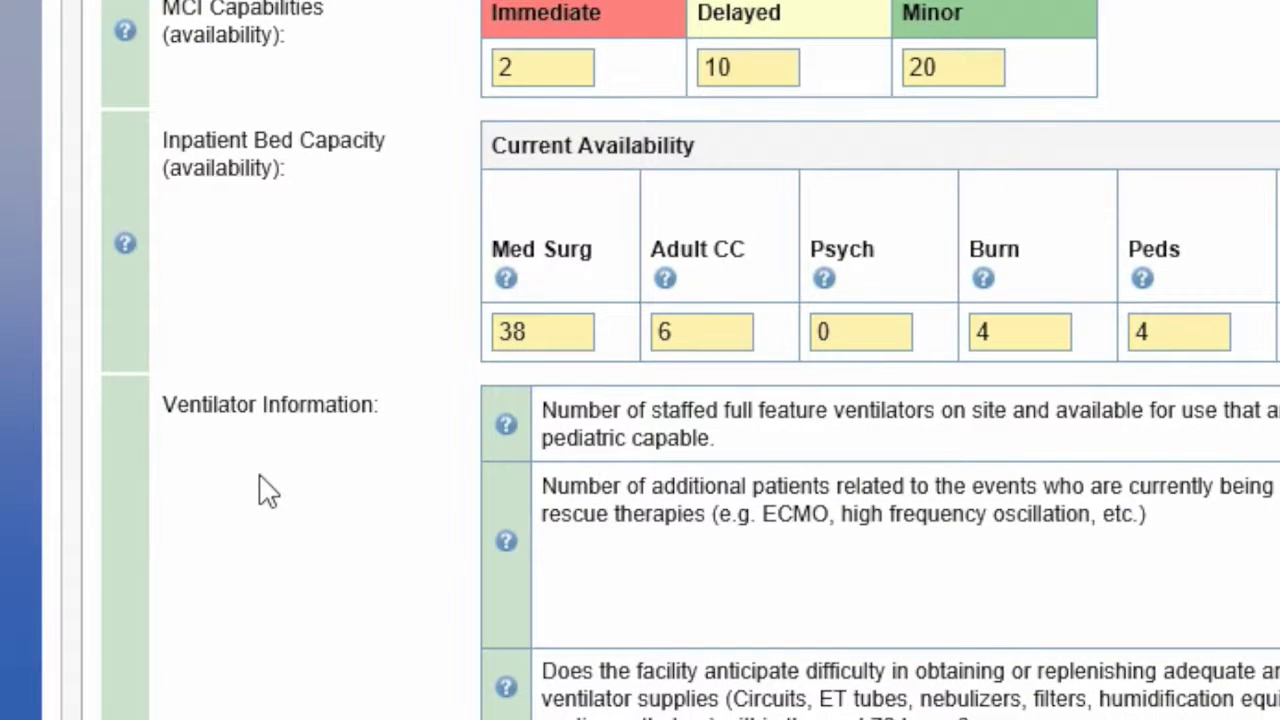
{"action": "scroll", "coordinate": [268, 490], "scroll_direction": "down", "scroll_amount": 3}
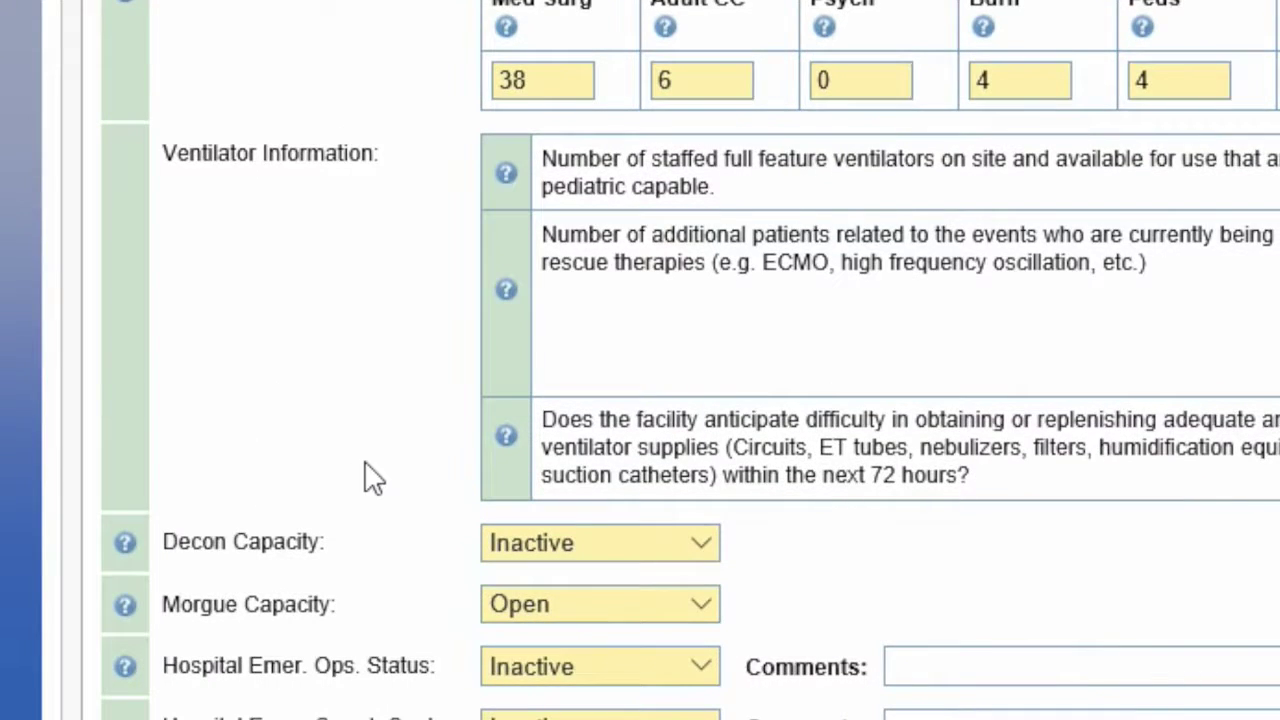
{"action": "scroll", "coordinate": [366, 478], "scroll_direction": "down", "scroll_amount": 3}
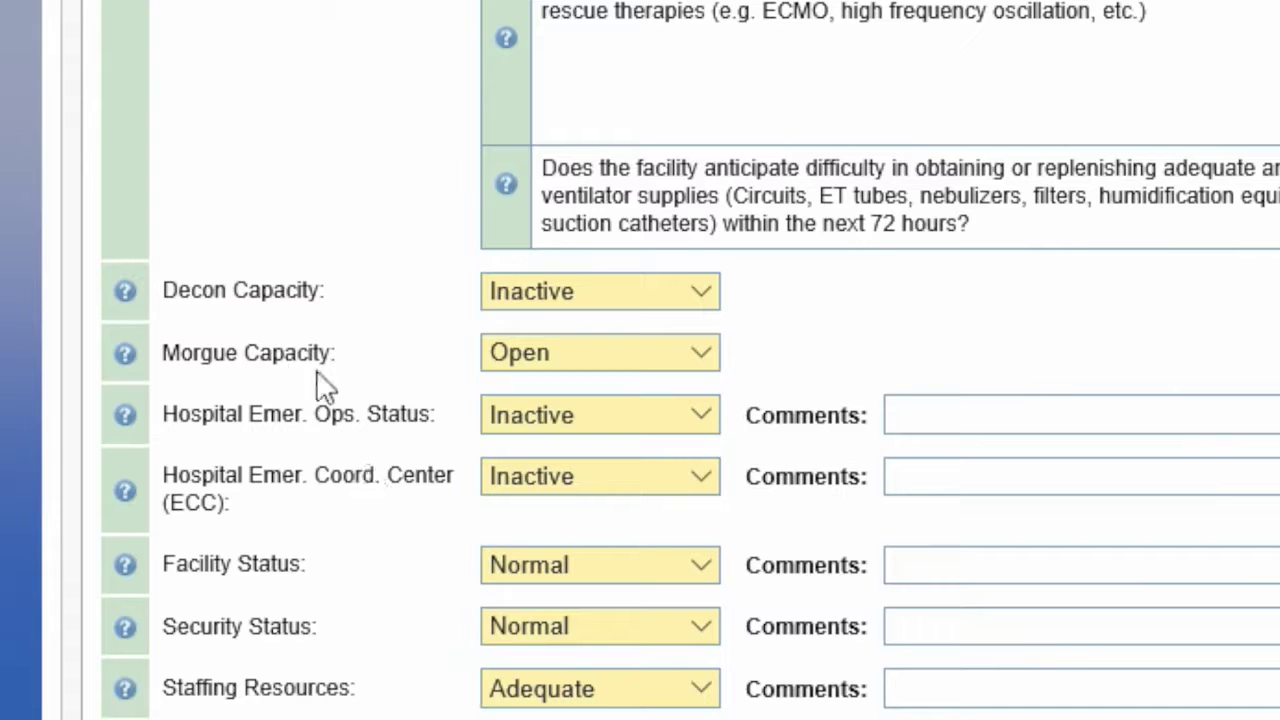
Read the help for decon capacity, morgue capacity, emergency operations, coordination center, facility and security status
{"action": "left_click", "coordinate": [128, 298]}
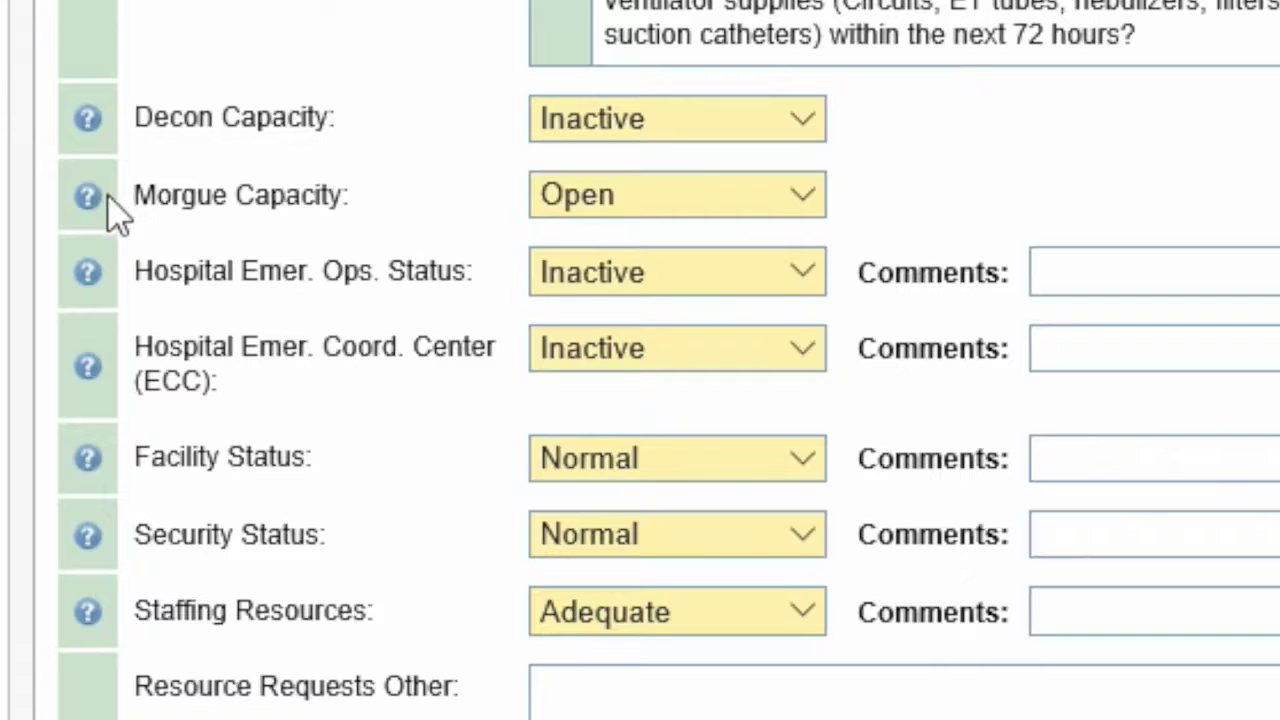
{"action": "mouse_move", "coordinate": [100, 203]}
{"action": "mouse_move", "coordinate": [87, 284]}
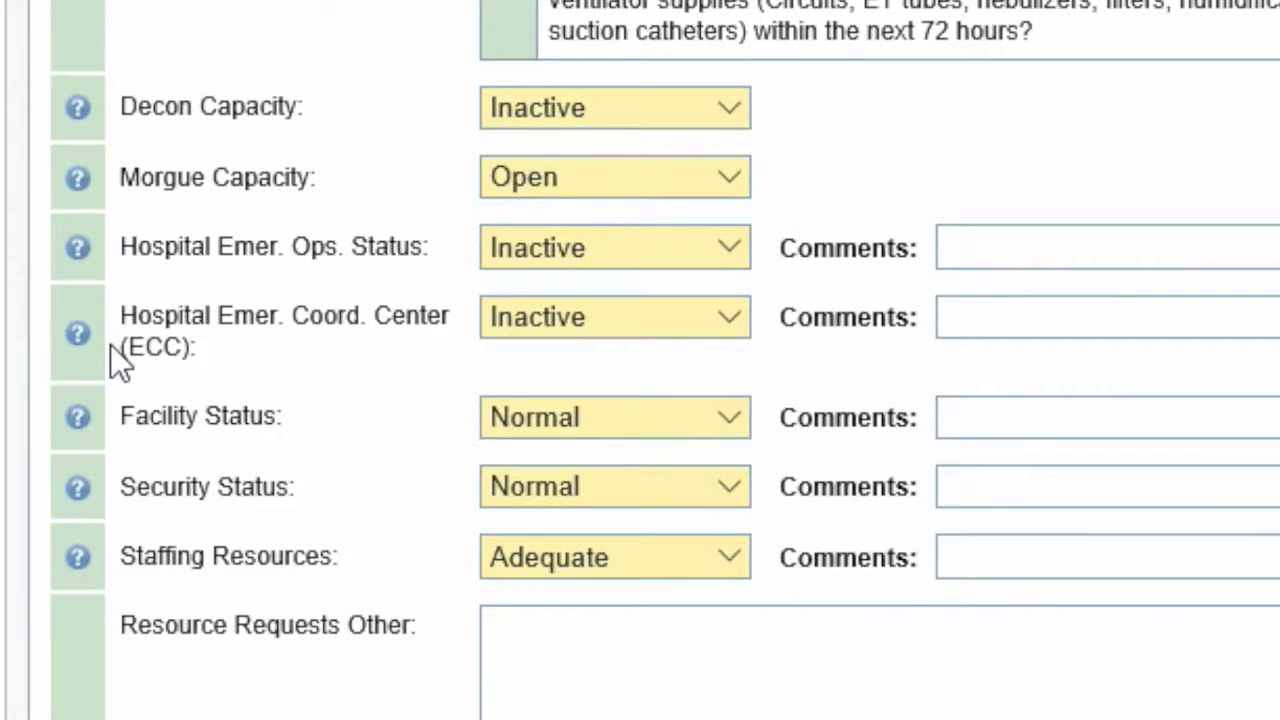
{"action": "left_click", "coordinate": [79, 331]}
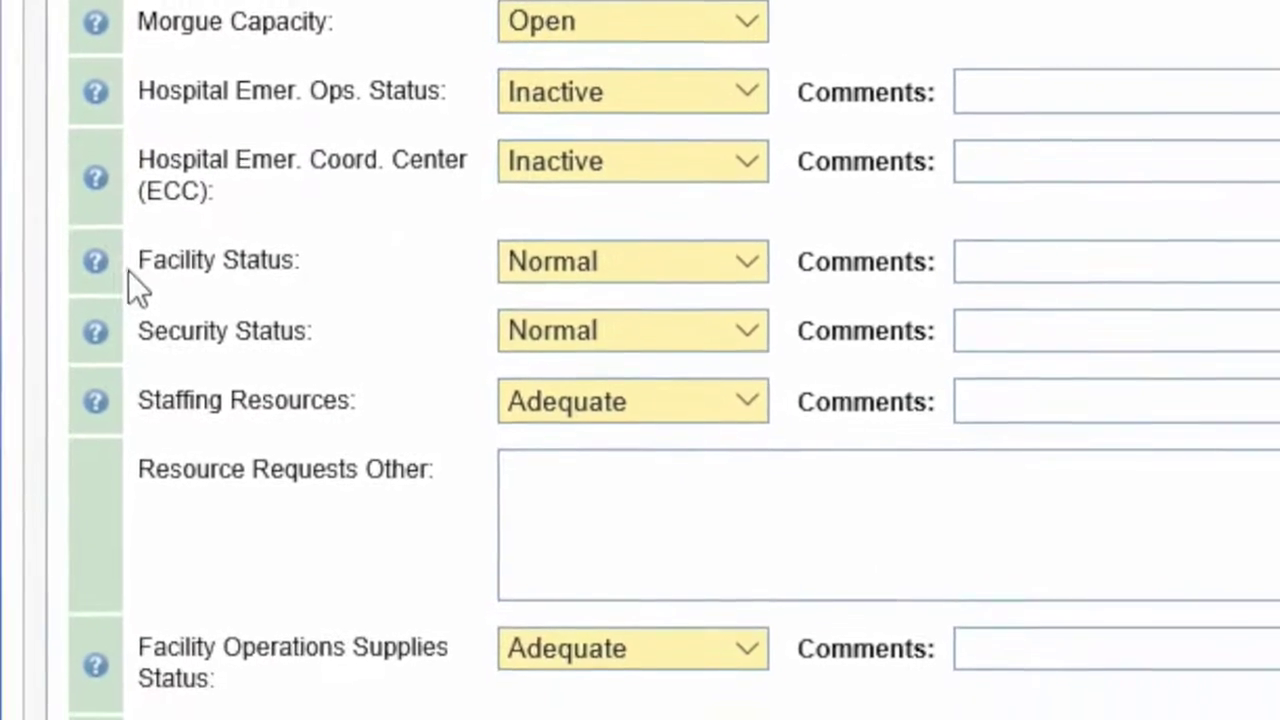
{"action": "mouse_move", "coordinate": [88, 342]}
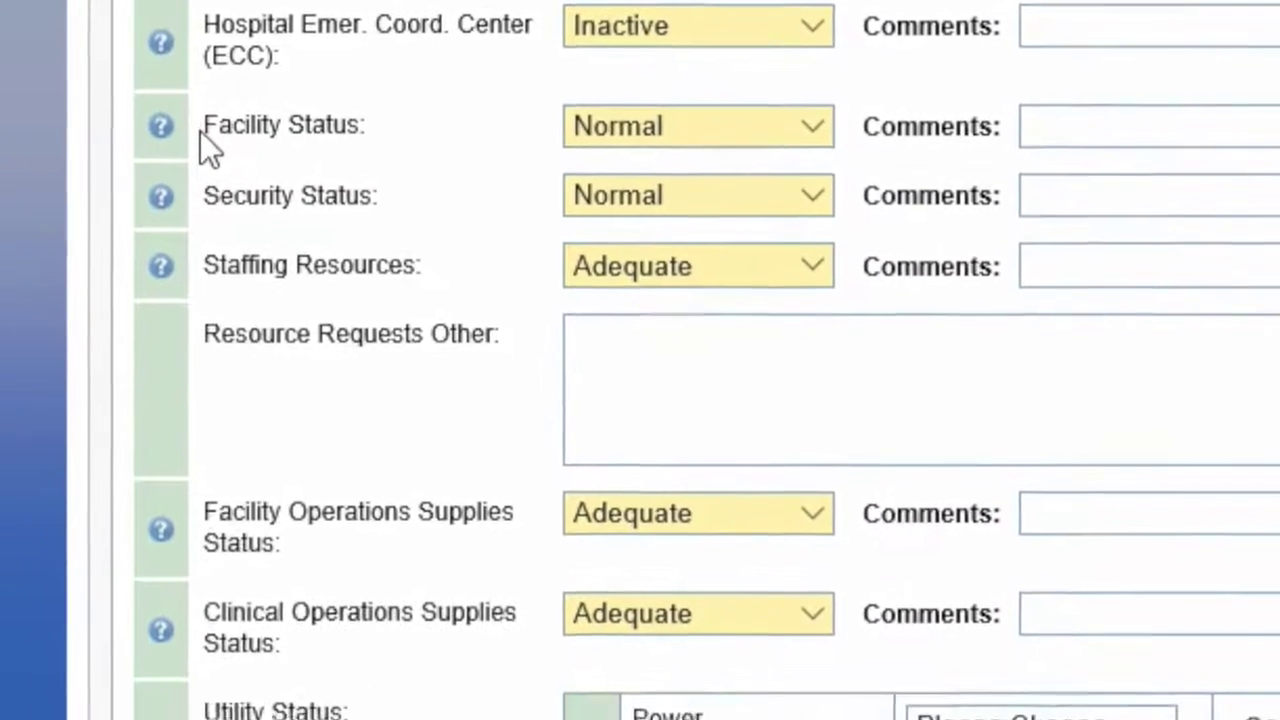
{"action": "mouse_move", "coordinate": [156, 118]}
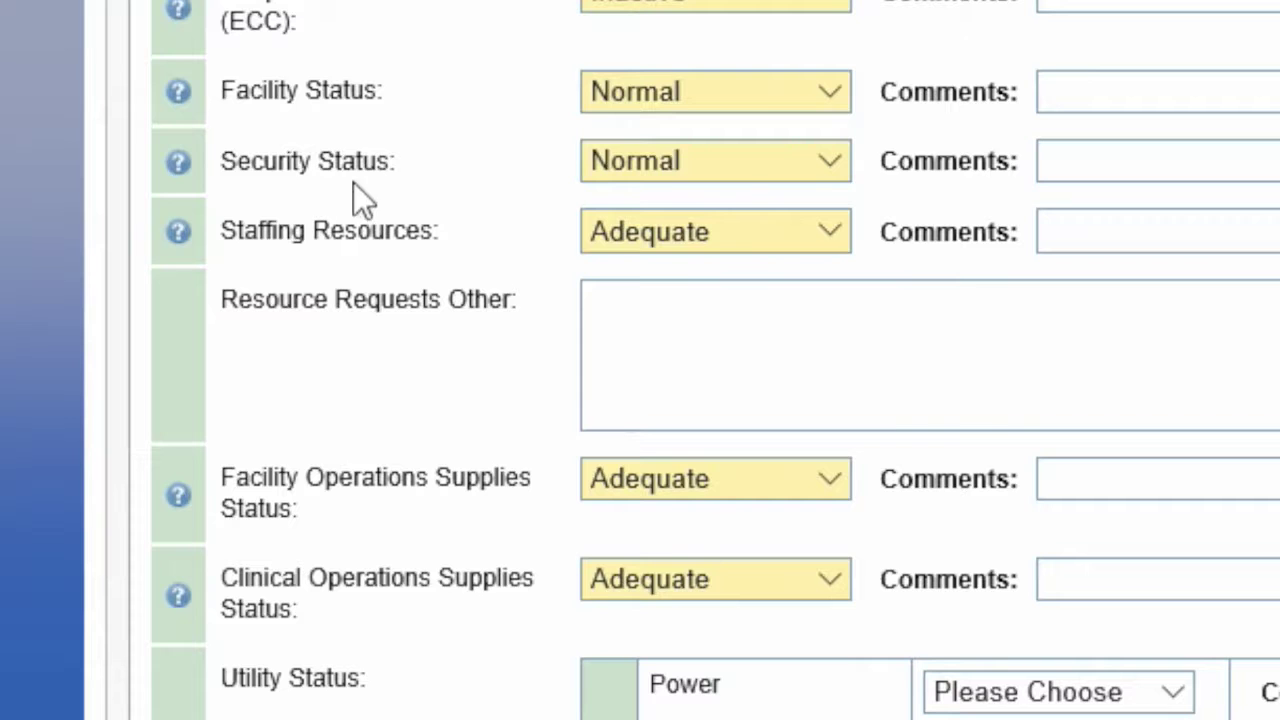
{"action": "mouse_move", "coordinate": [186, 172]}
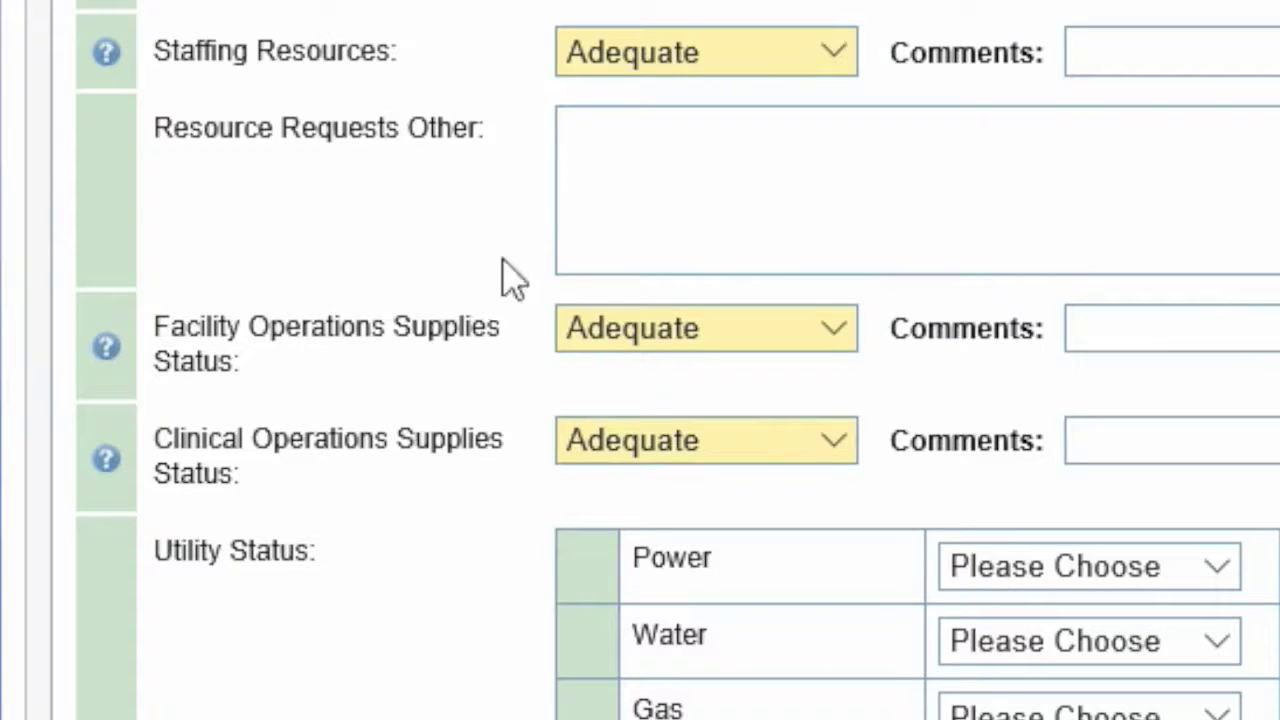
Check the help for staffing resources and the facility and clinical supplies status, and submit the organization's hospital status
{"action": "mouse_move", "coordinate": [107, 55]}
{"action": "mouse_move", "coordinate": [110, 362]}
{"action": "mouse_move", "coordinate": [120, 452]}
{"action": "scroll", "coordinate": [420, 555], "scroll_direction": "down", "scroll_amount": 3}
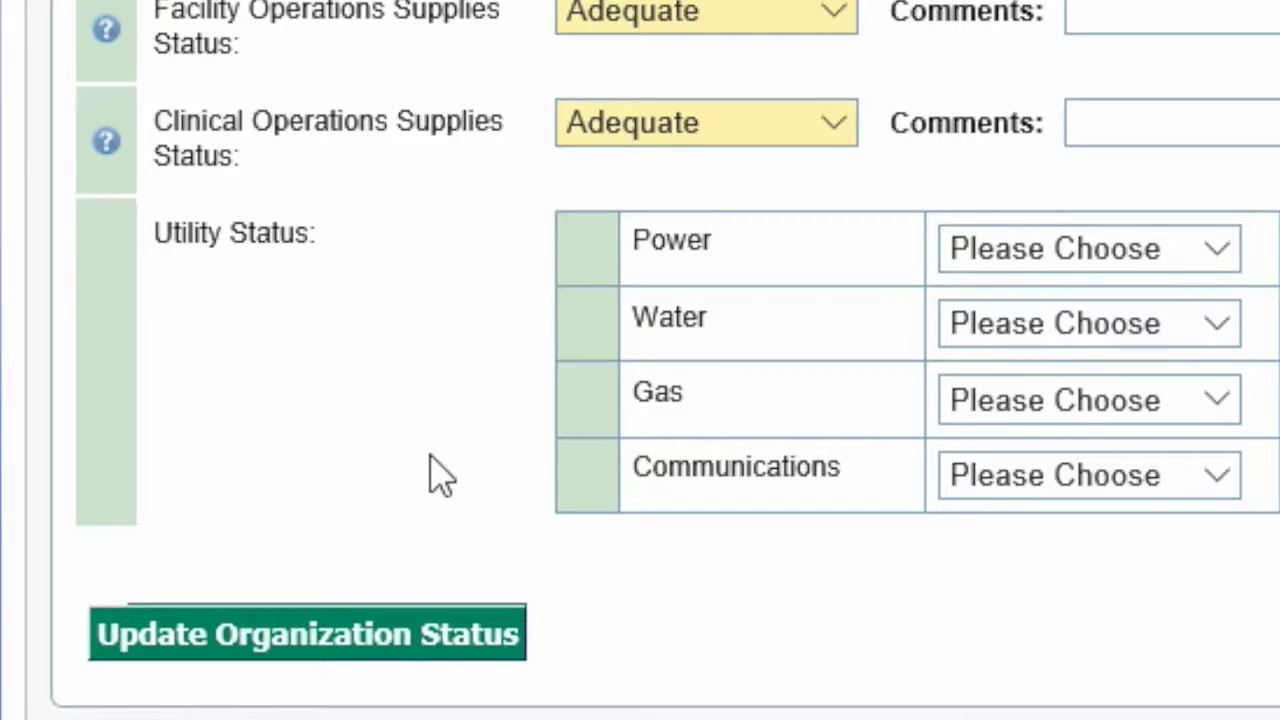
{"action": "left_click", "coordinate": [383, 640]}
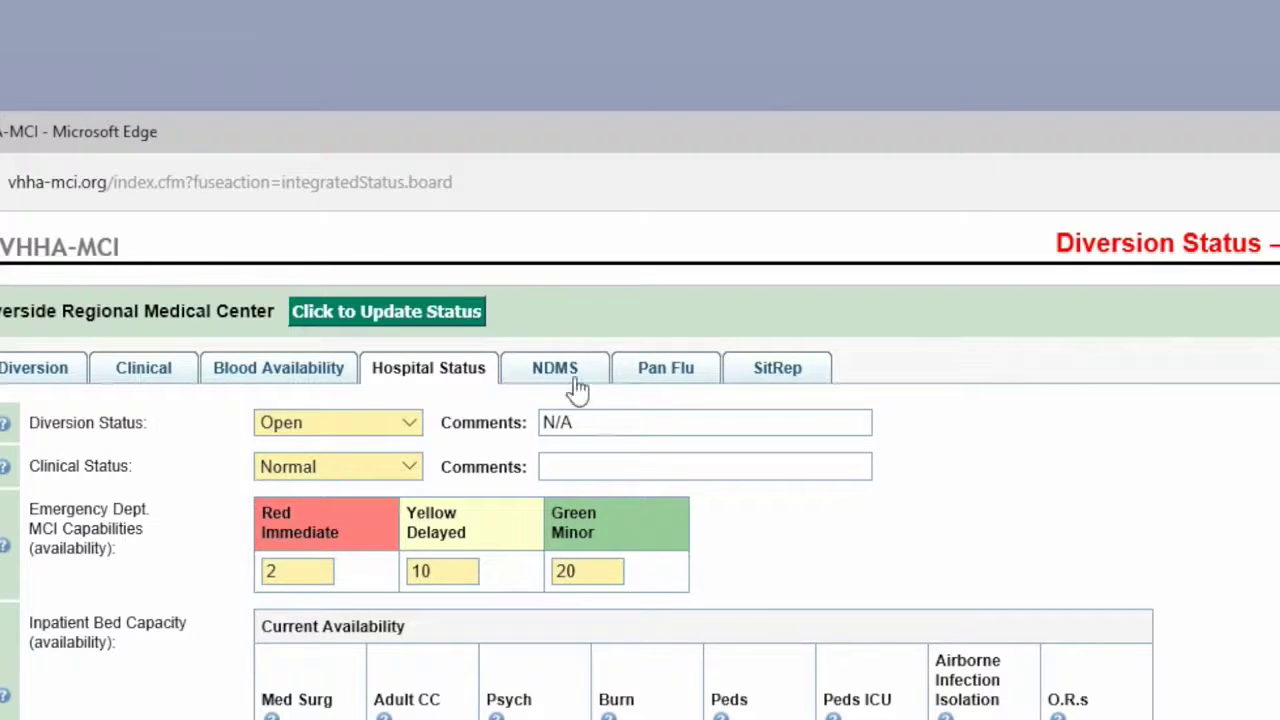
Submit the NDMS inpatient bed capacity status and the Pan Flu status with their existing values
{"action": "left_click", "coordinate": [568, 369]}
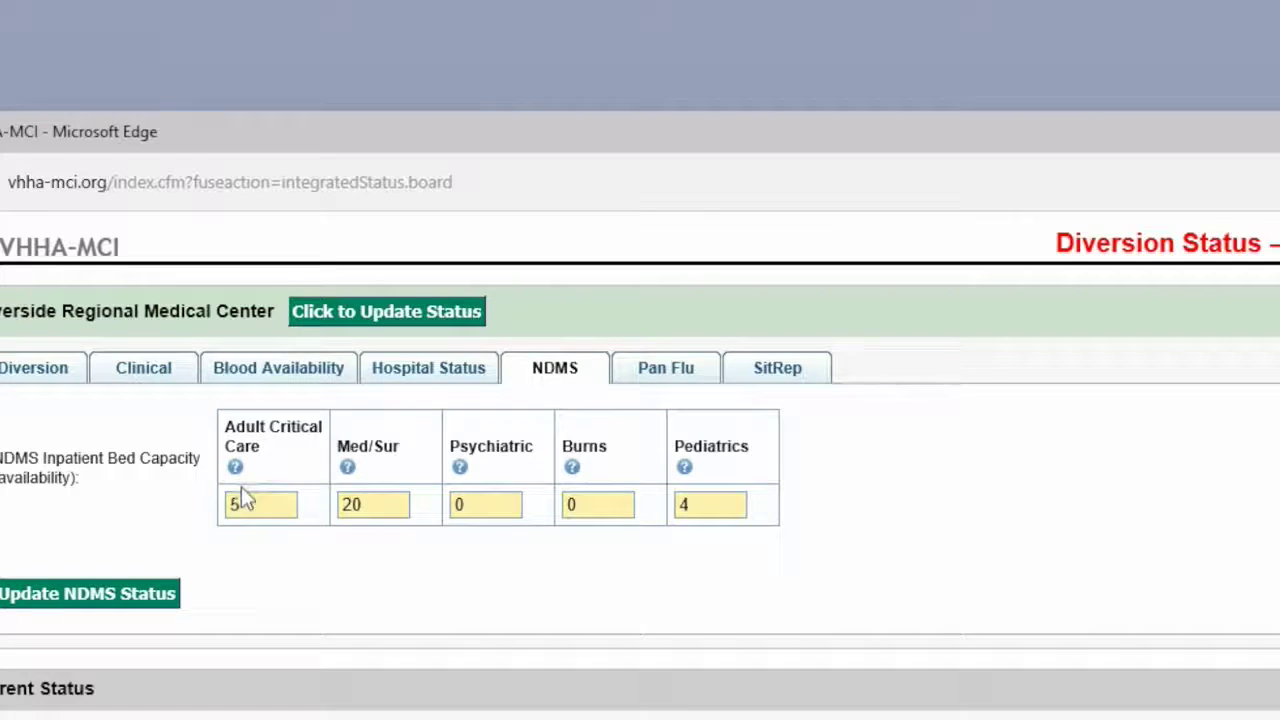
{"action": "mouse_move", "coordinate": [235, 467]}
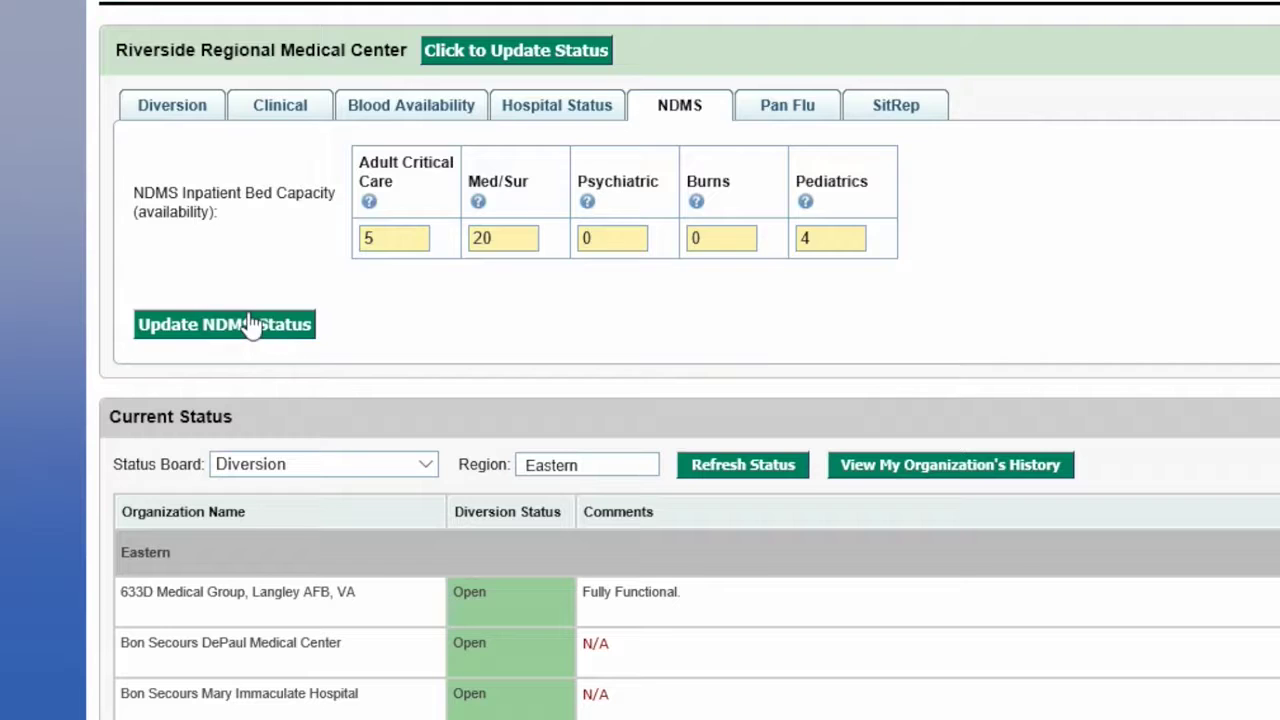
{"action": "left_click", "coordinate": [250, 324]}
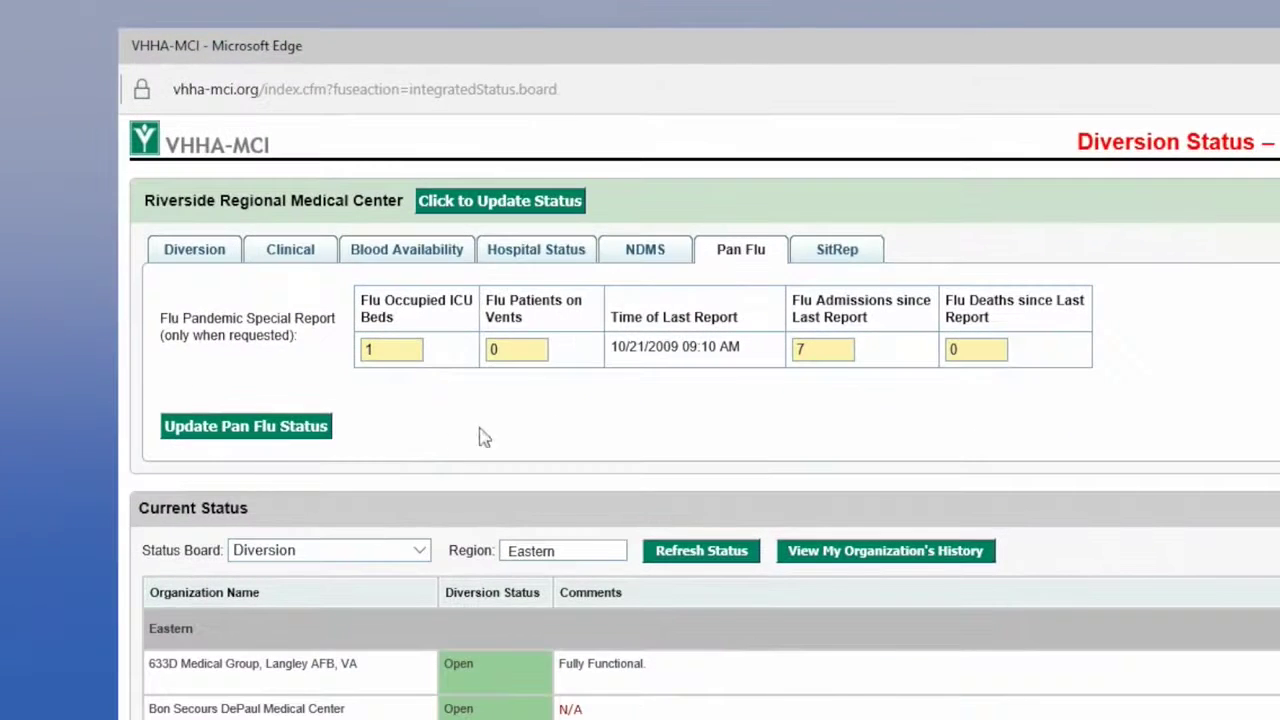
{"action": "left_click", "coordinate": [285, 430]}
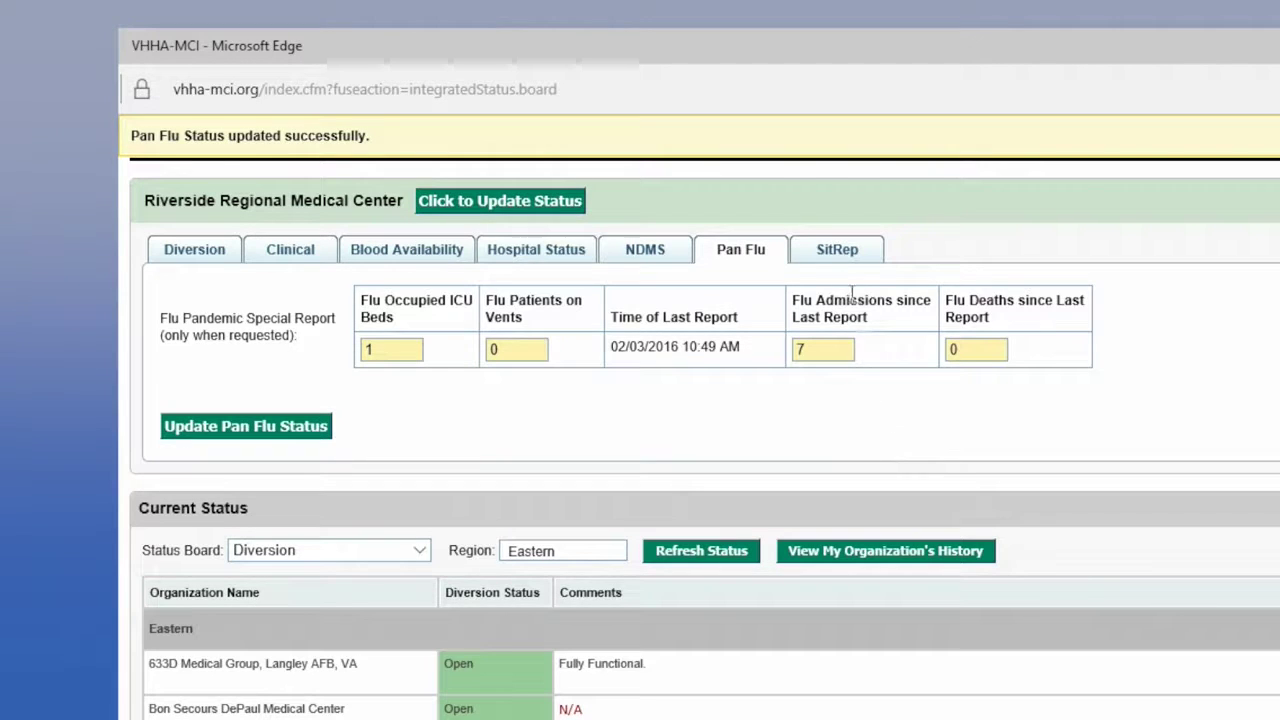
Review the situation report's ED indicators, whole campus indicators and contingency strategy questions
{"action": "left_click", "coordinate": [839, 256]}
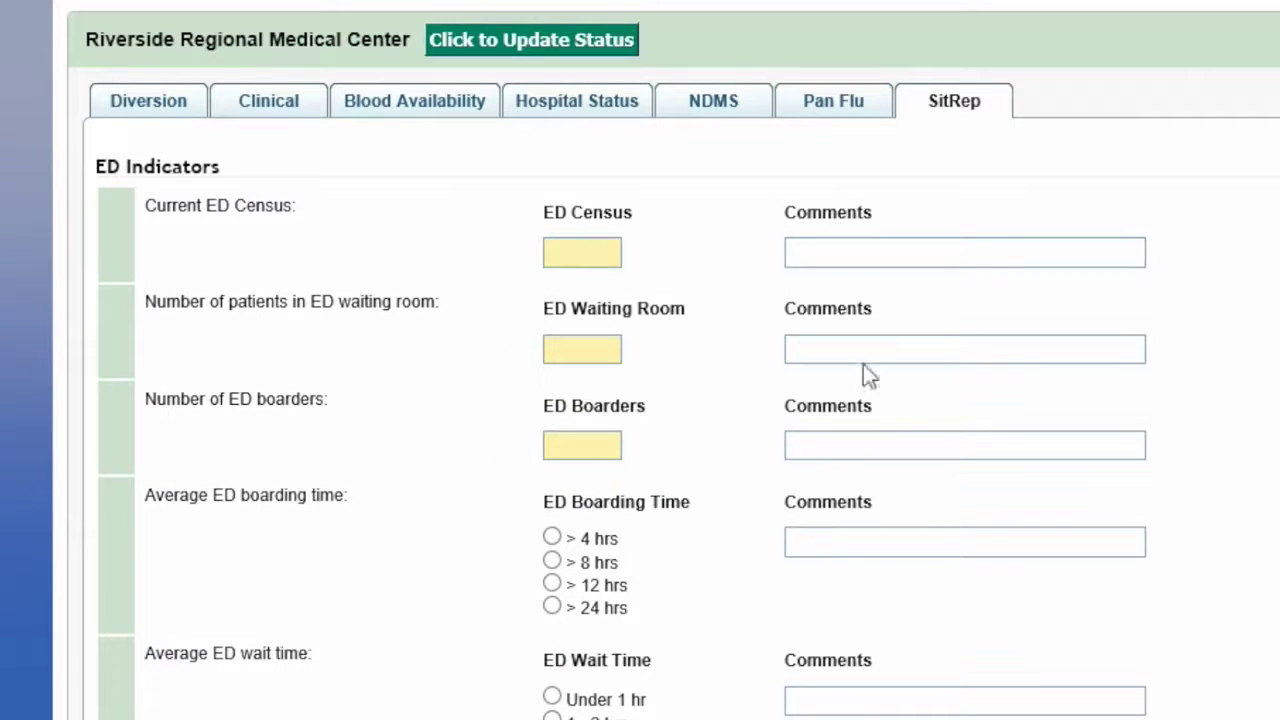
{"action": "left_click", "coordinate": [548, 258]}
{"action": "scroll", "coordinate": [708, 546], "scroll_direction": "down", "scroll_amount": 2}
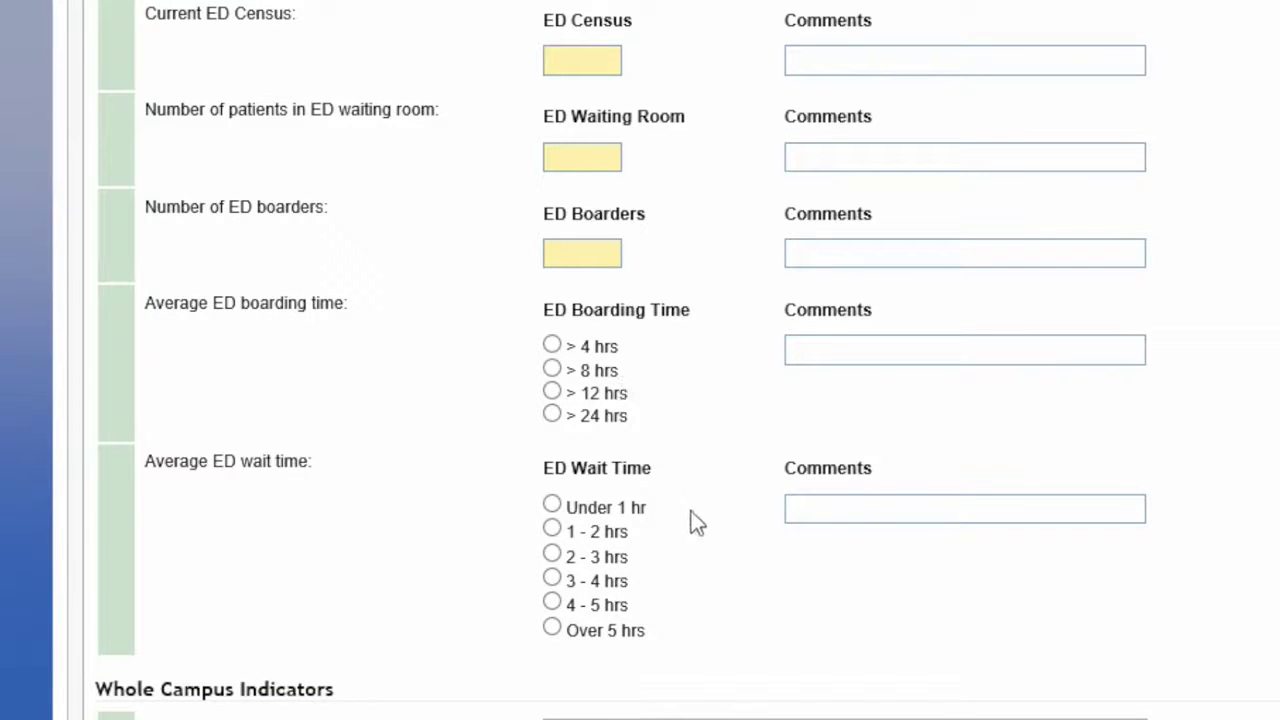
{"action": "scroll", "coordinate": [691, 511], "scroll_direction": "down", "scroll_amount": 2}
{"action": "scroll", "coordinate": [706, 470], "scroll_direction": "down", "scroll_amount": 2}
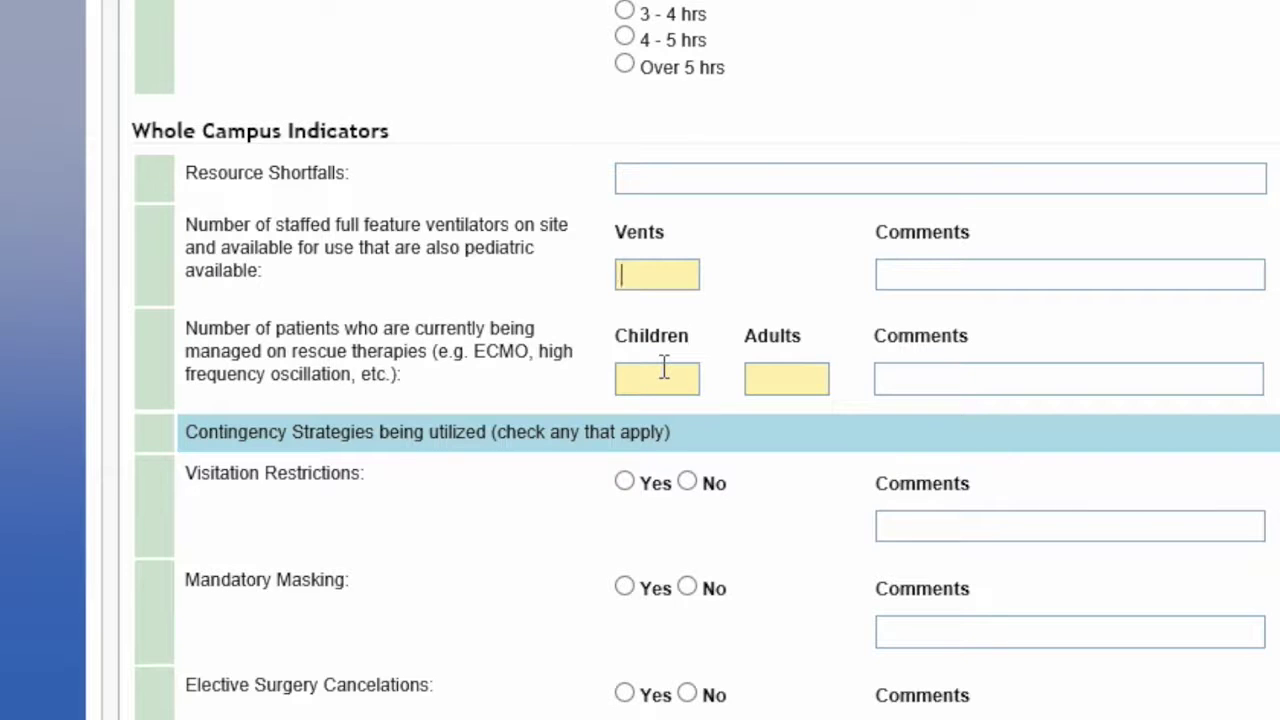
{"action": "scroll", "coordinate": [663, 370], "scroll_direction": "down", "scroll_amount": 2}
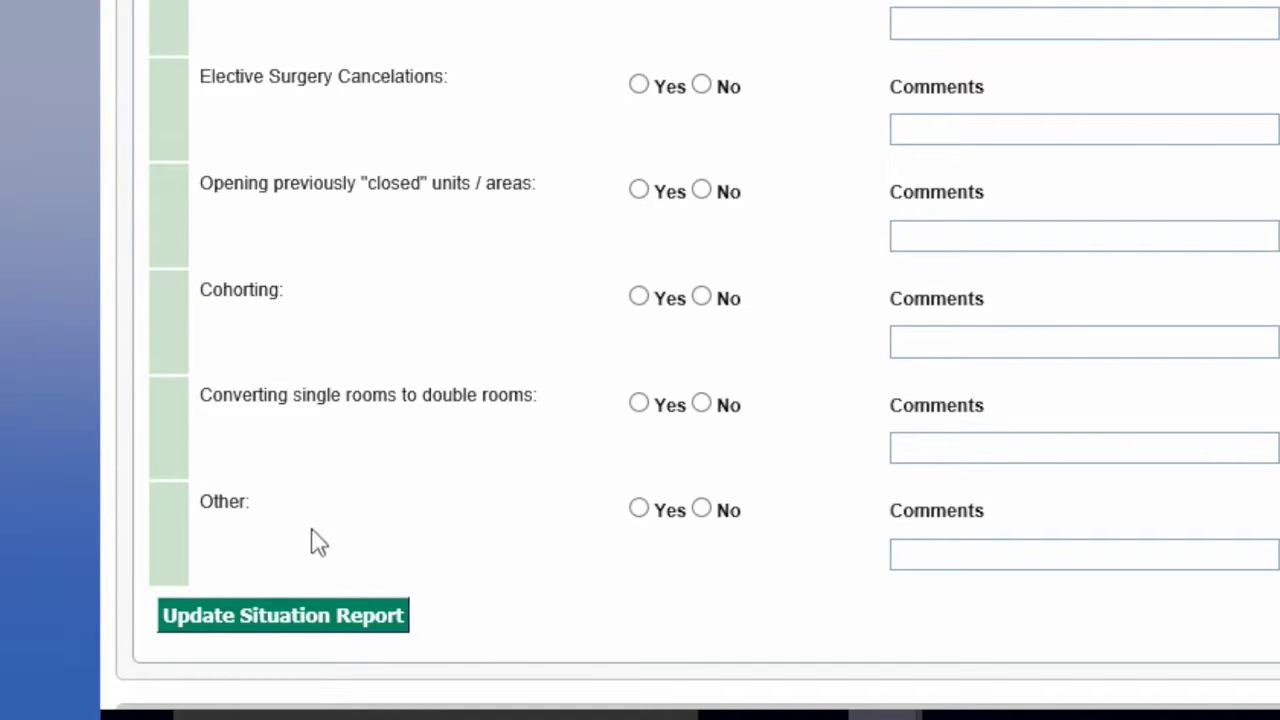
Try to submit the situation report with its required fields left blank
{"action": "left_click", "coordinate": [303, 617]}
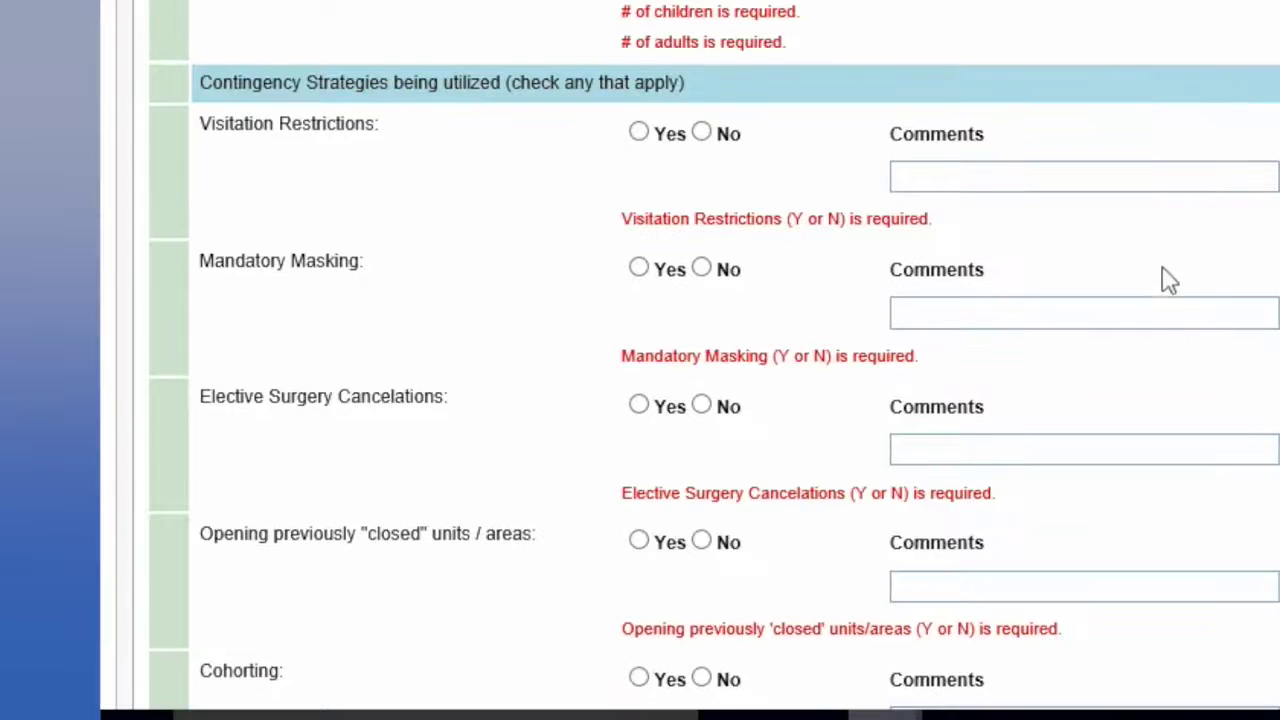
{"action": "scroll", "coordinate": [1191, 257], "scroll_direction": "down", "scroll_amount": 4}
{"action": "scroll", "coordinate": [1195, 258], "scroll_direction": "down", "scroll_amount": 10}
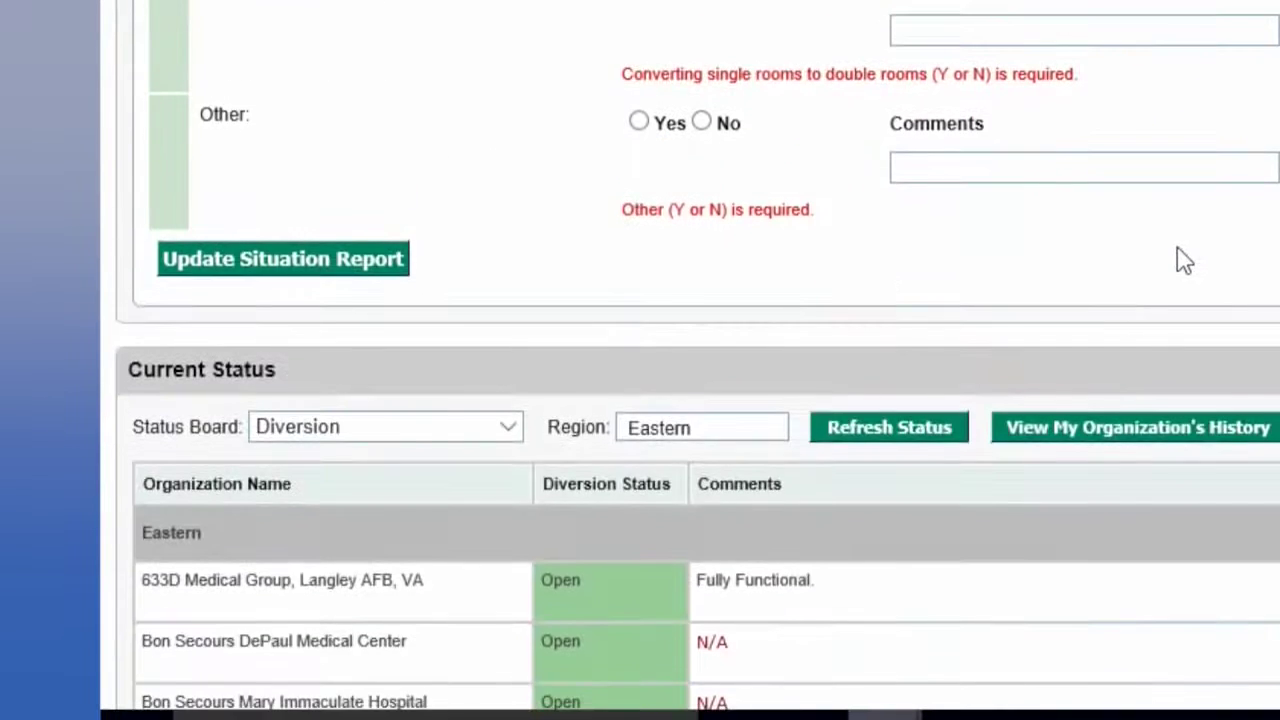